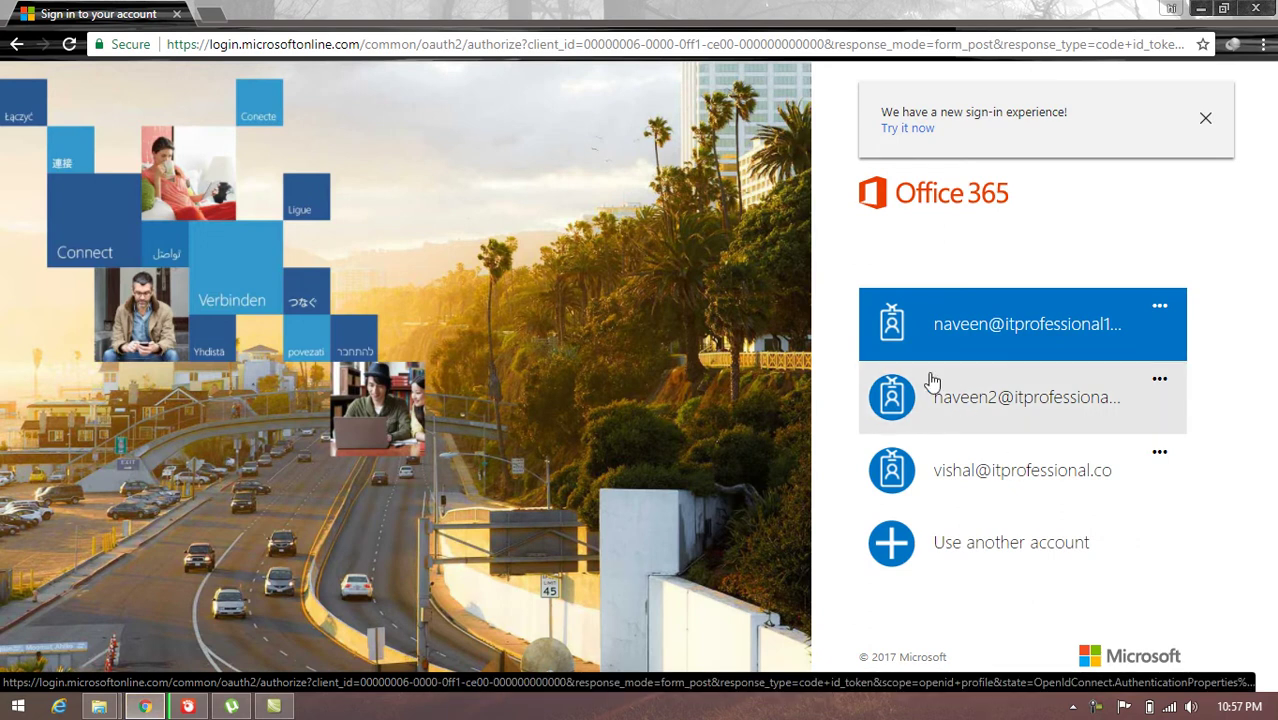
Step: Sign in to Office 365 with the first saved work account and its password
{"action": "left_click", "coordinate": [1028, 306]}
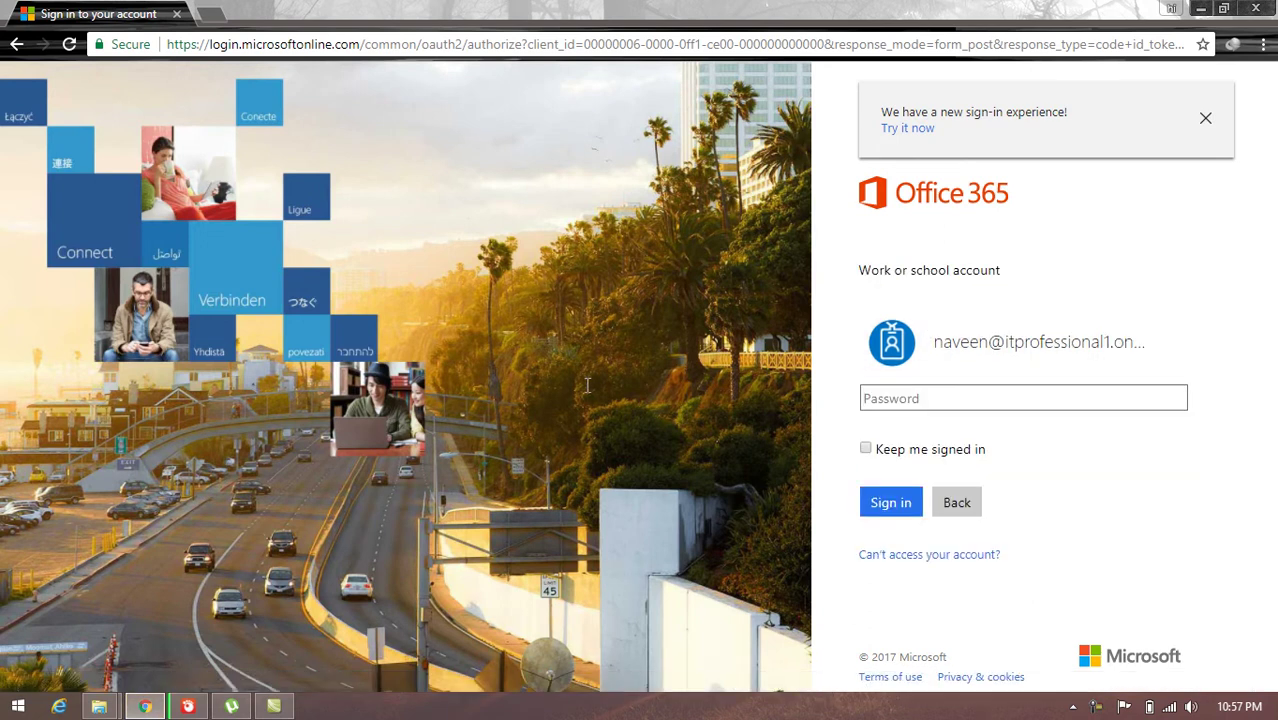
{"action": "type", "text": "•"}
{"action": "key", "text": "BackSpace"}
{"action": "type", "text": "••••••"}
{"action": "key", "text": "Return"}
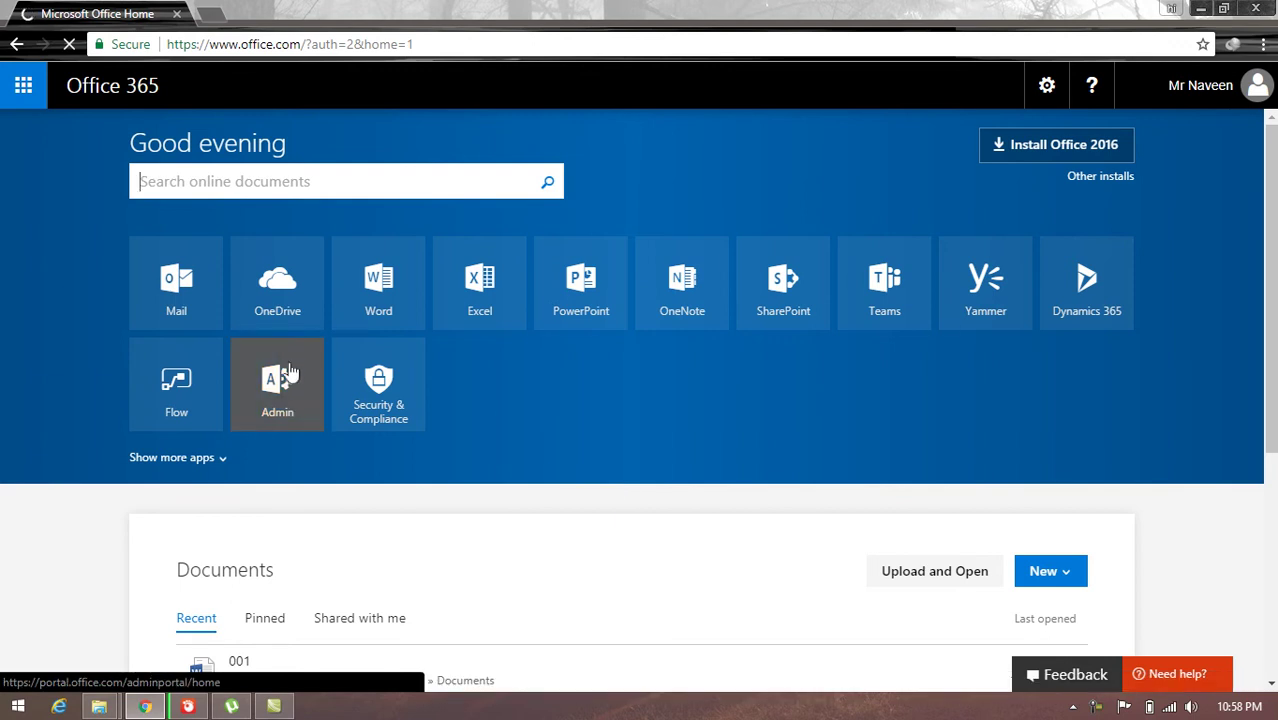
Step: Open the Admin center, review the Active users list, then return to the admin Home page
{"action": "left_click", "coordinate": [278, 400]}
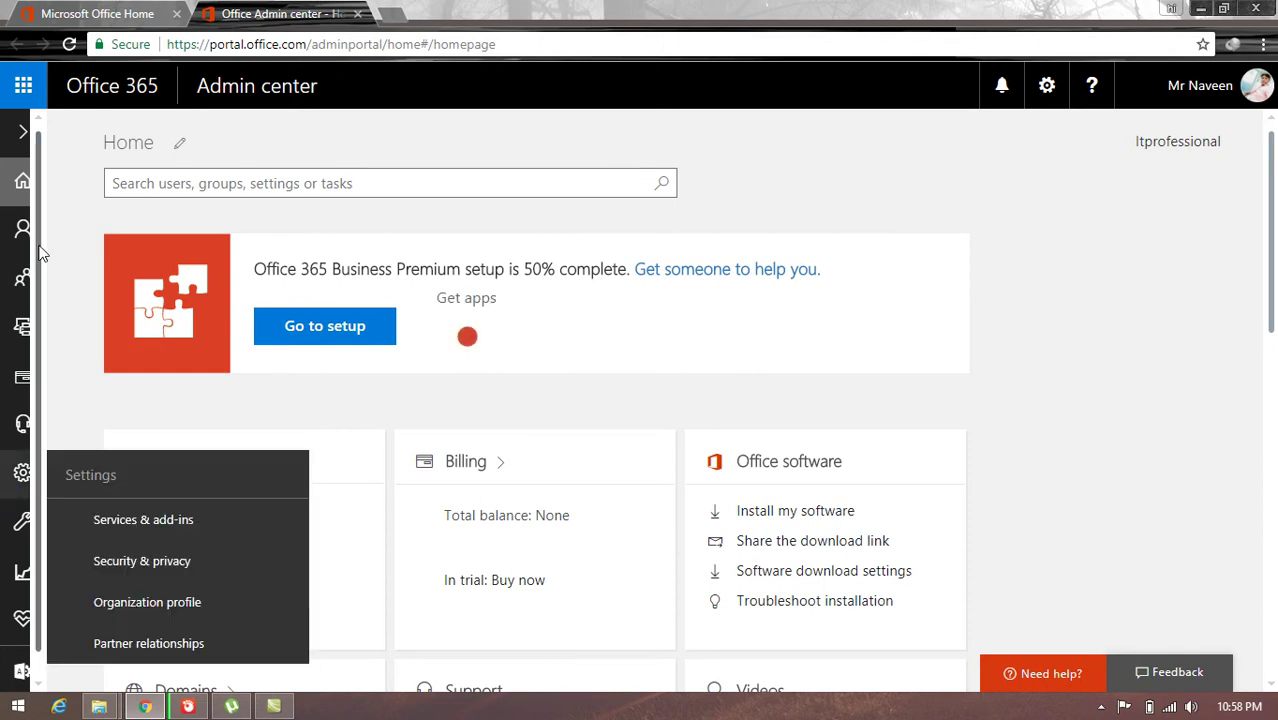
{"action": "mouse_move", "coordinate": [22, 232]}
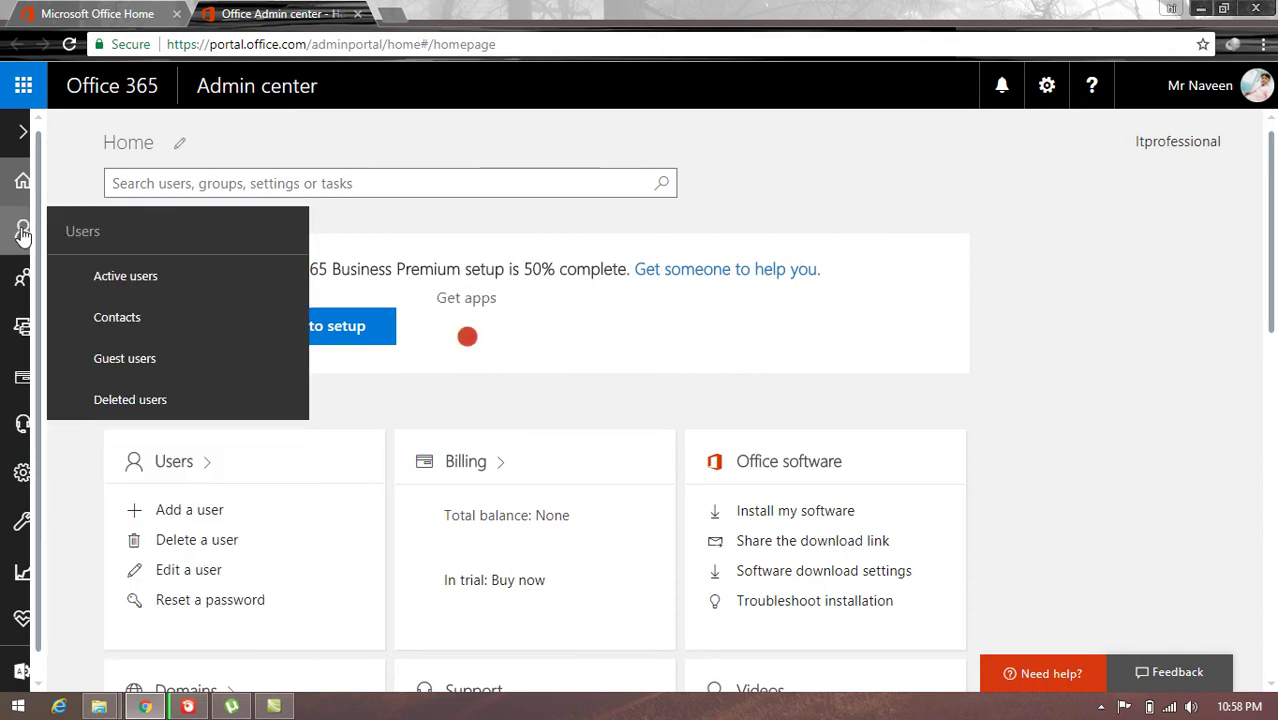
{"action": "left_click", "coordinate": [137, 279]}
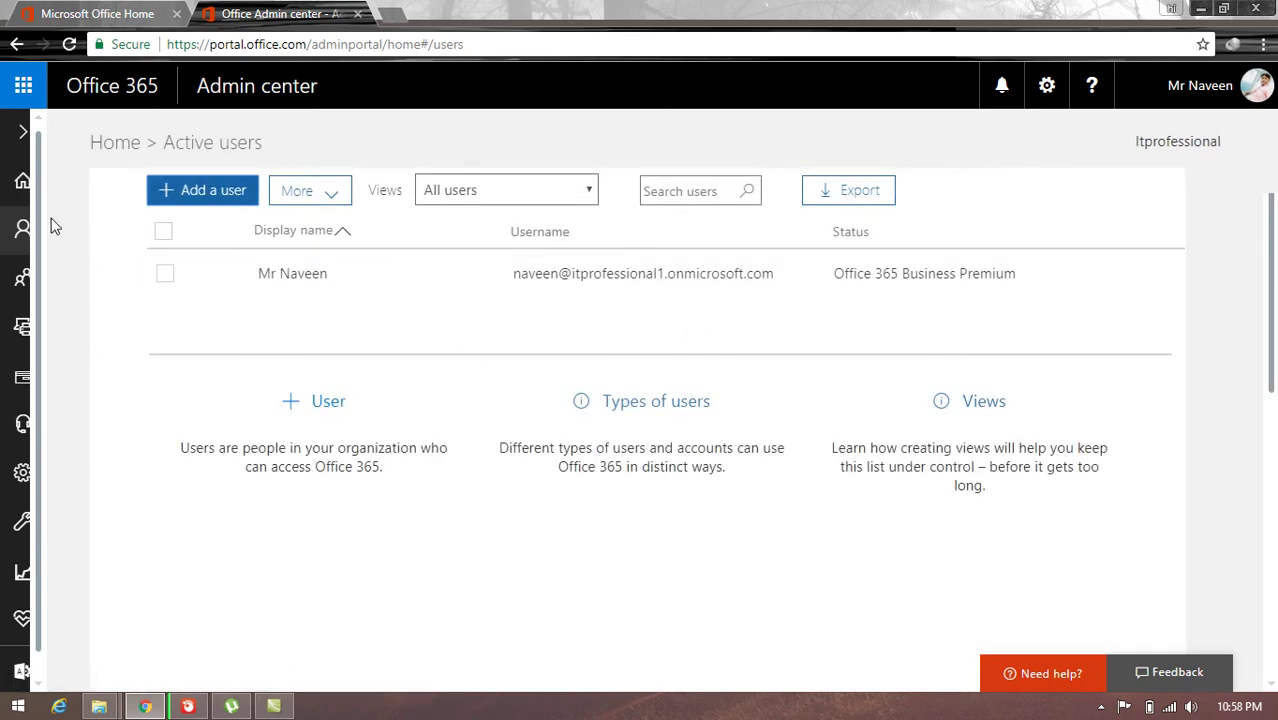
{"action": "left_click", "coordinate": [21, 182]}
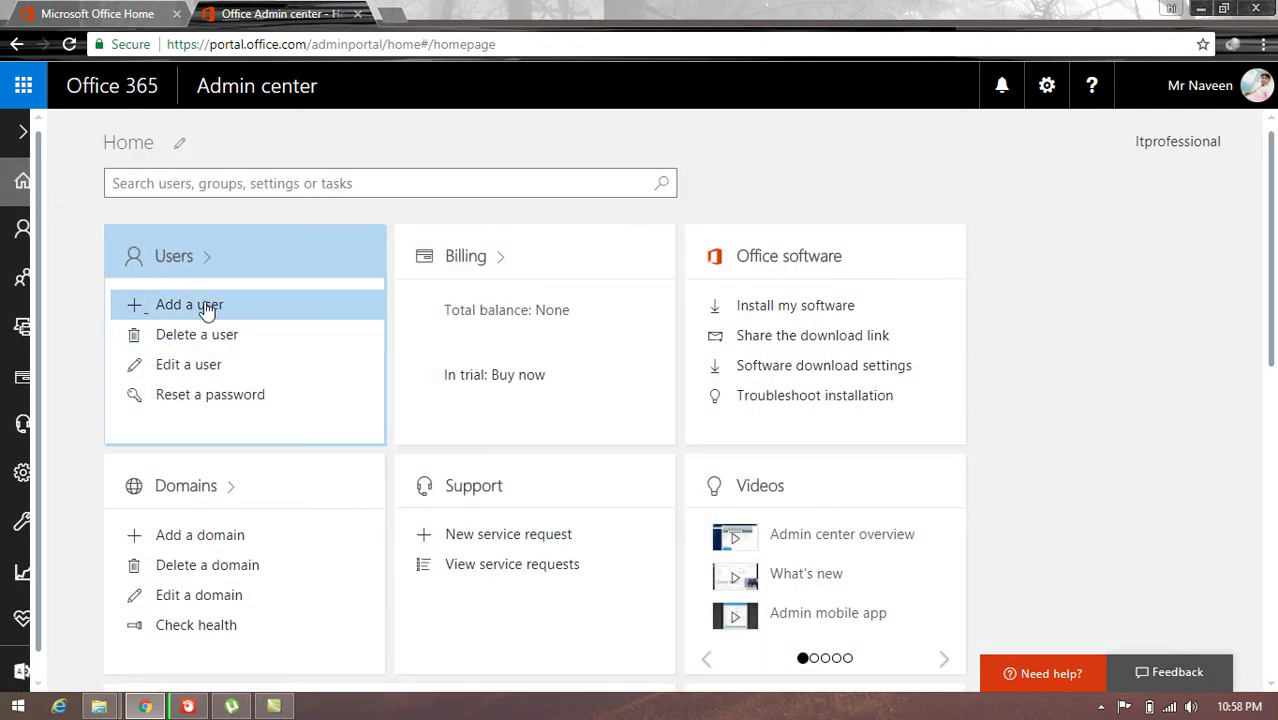
Step: Start a new user and enter the person's first and last name
{"action": "left_click", "coordinate": [189, 305]}
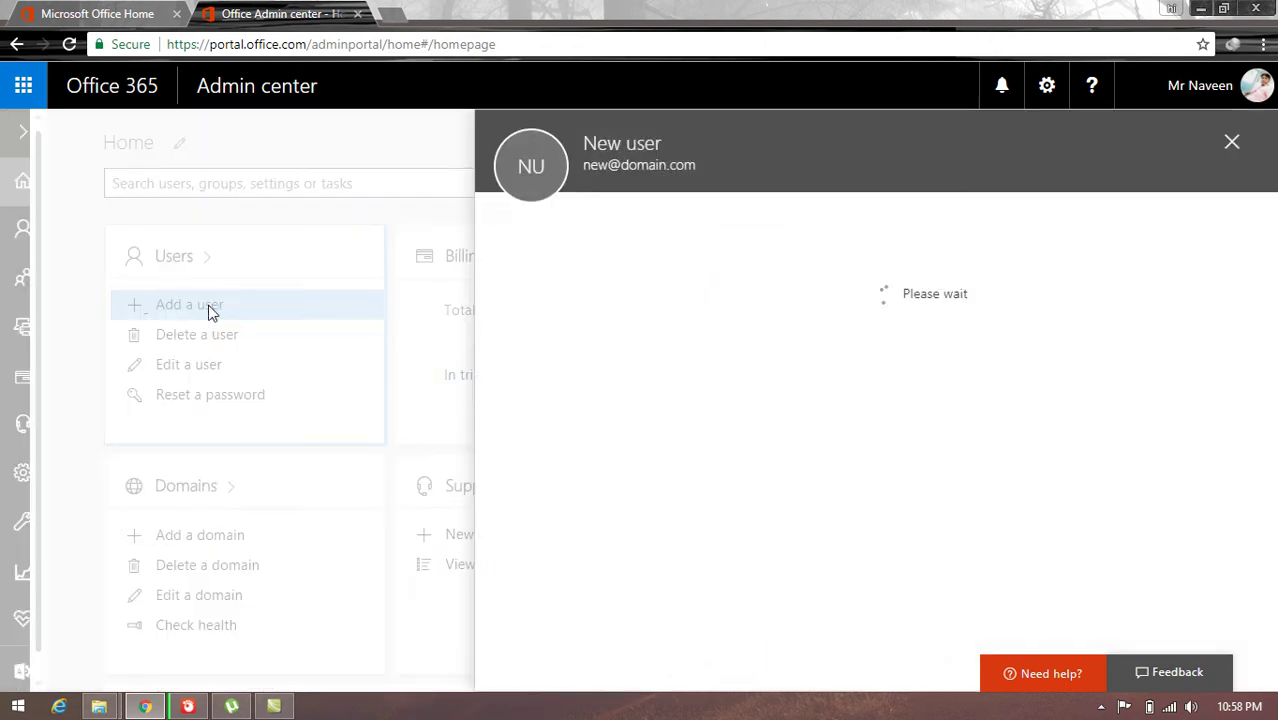
{"action": "left_click", "coordinate": [540, 236]}
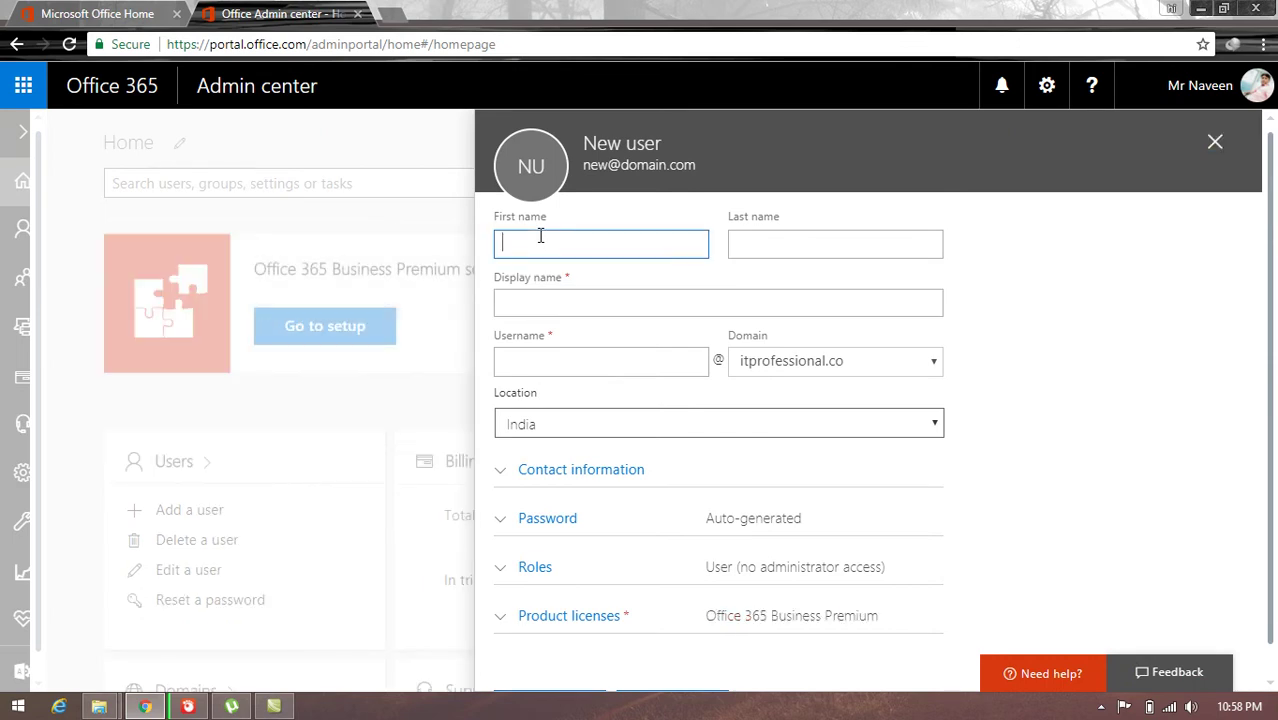
{"action": "key", "text": "Tab"}
{"action": "key", "text": "Tab"}
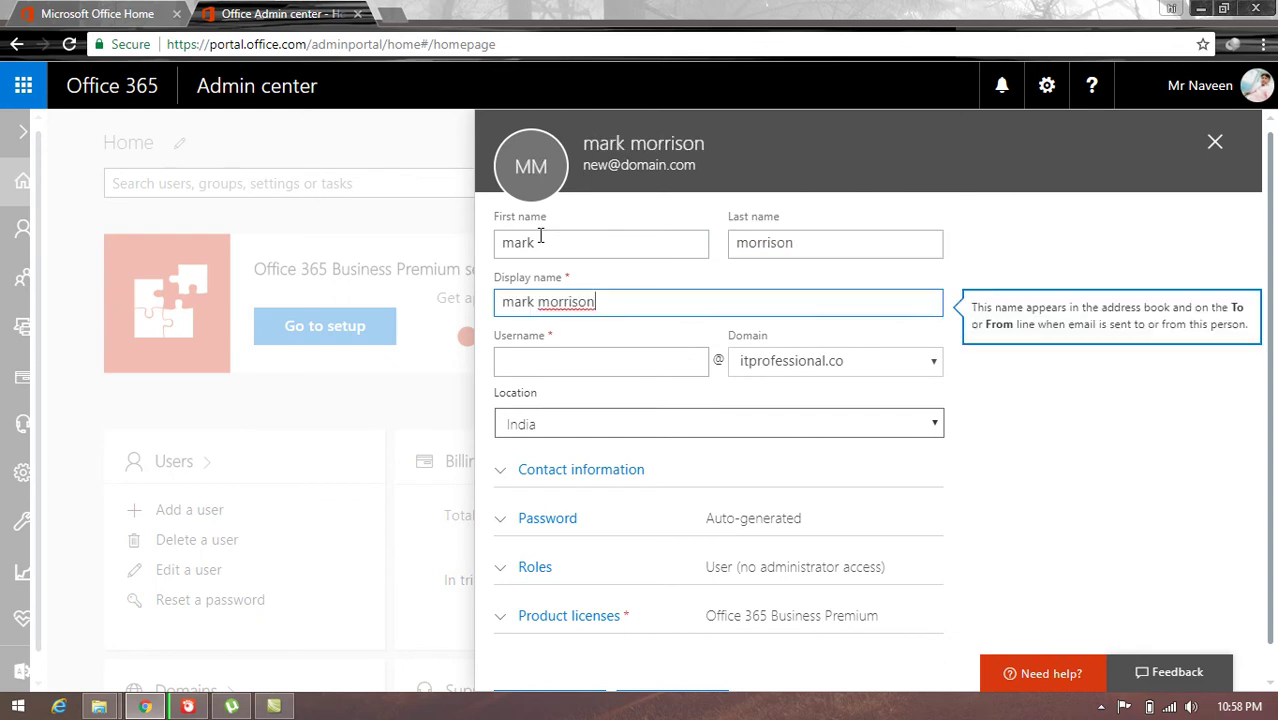
Step: Set the username on the itprofessional.co domain and expand Contact information
{"action": "key", "text": "Tab"}
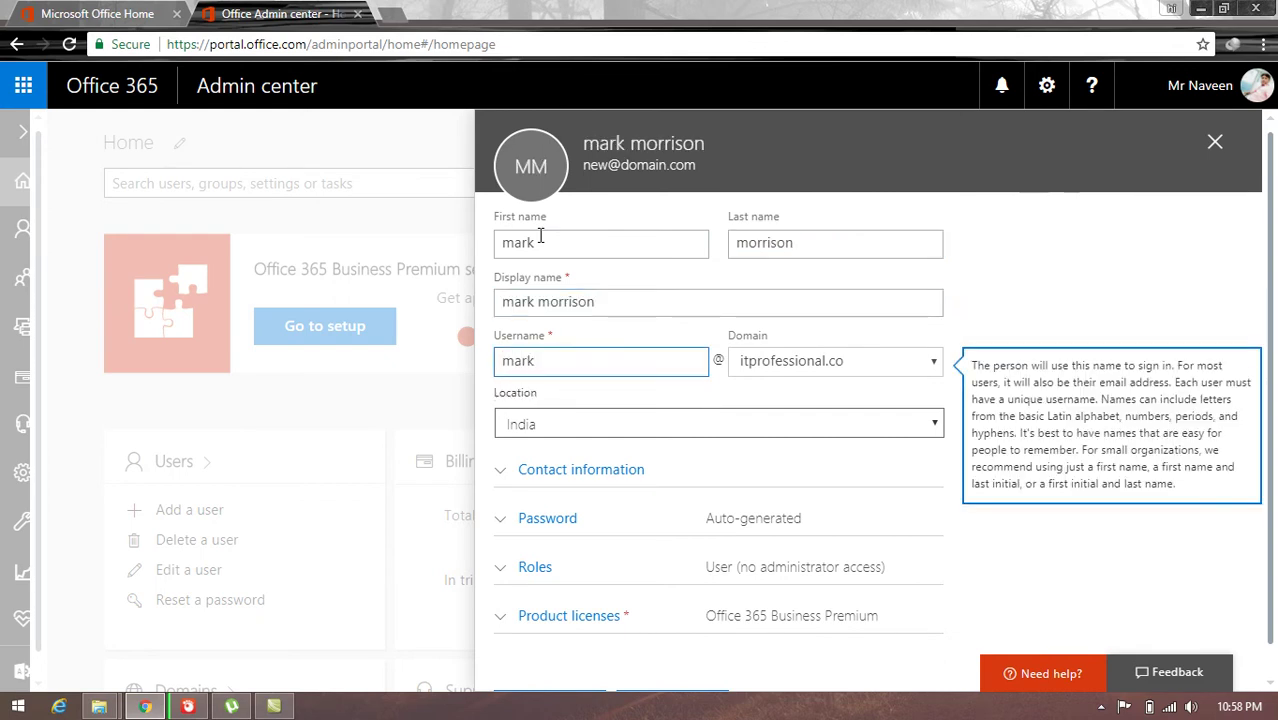
{"action": "key", "text": "Tab"}
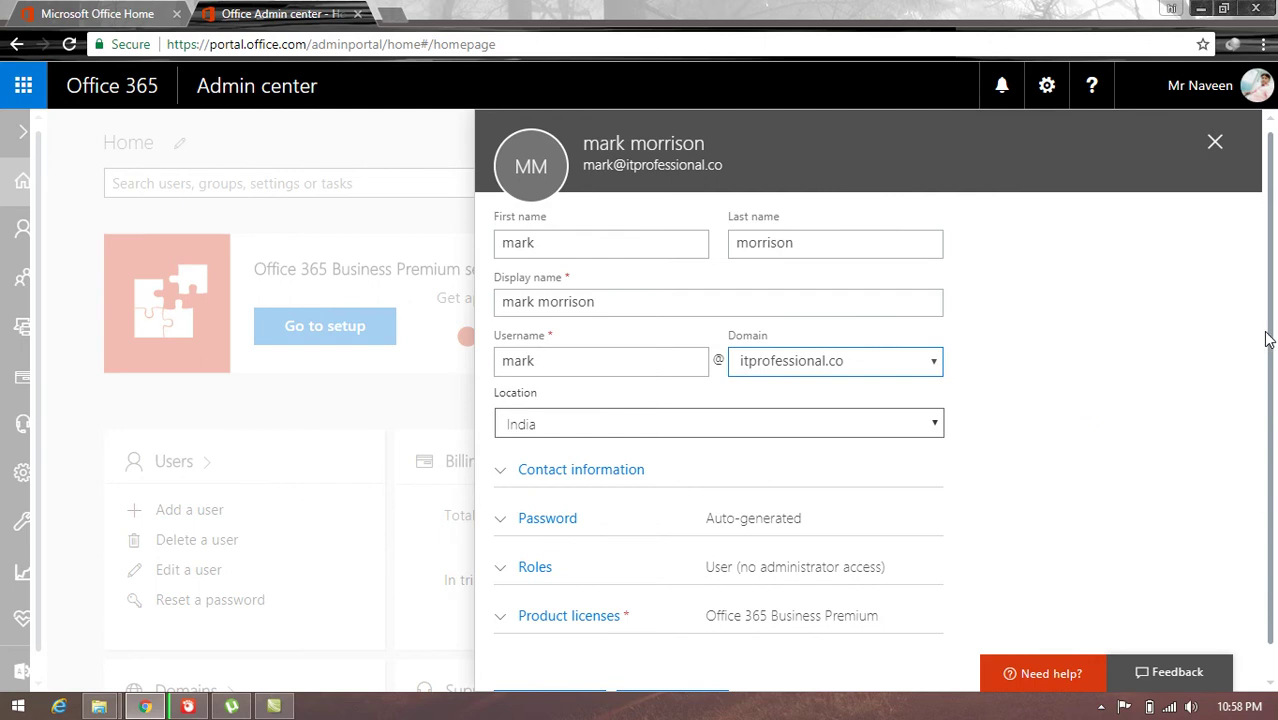
{"action": "scroll", "coordinate": [900, 365], "scroll_direction": "down", "scroll_amount": 1}
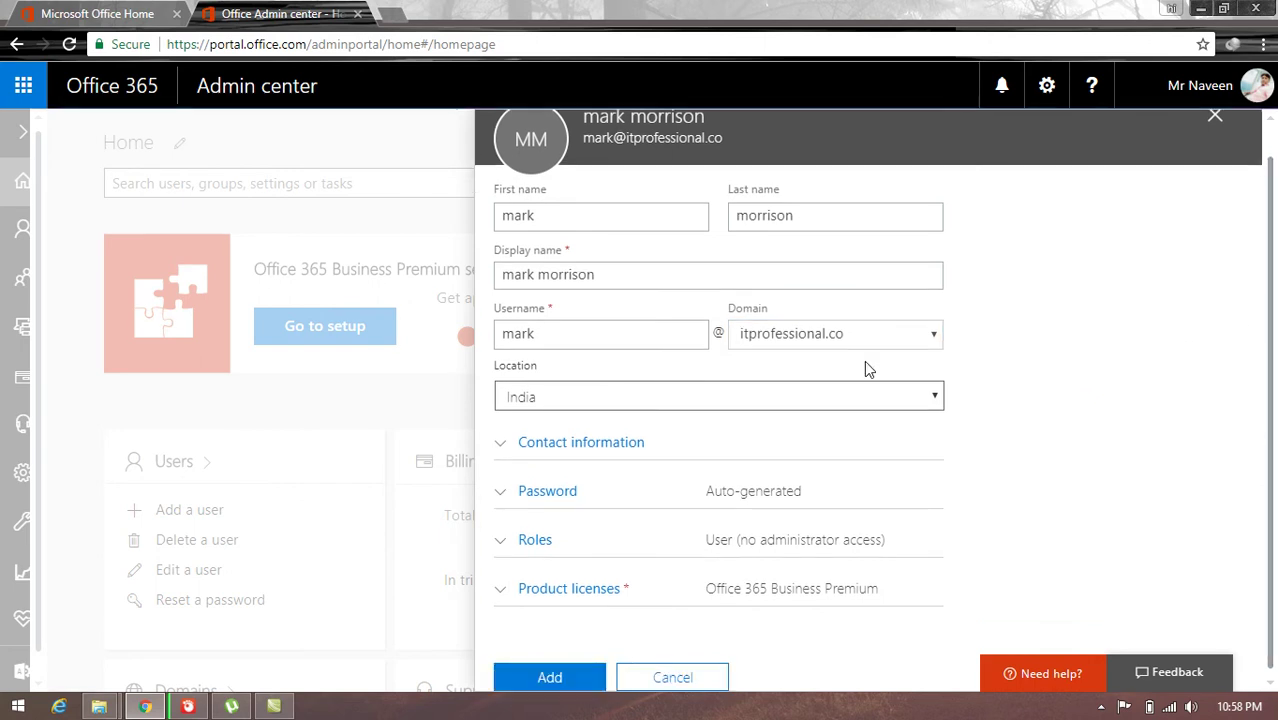
{"action": "left_click", "coordinate": [503, 446]}
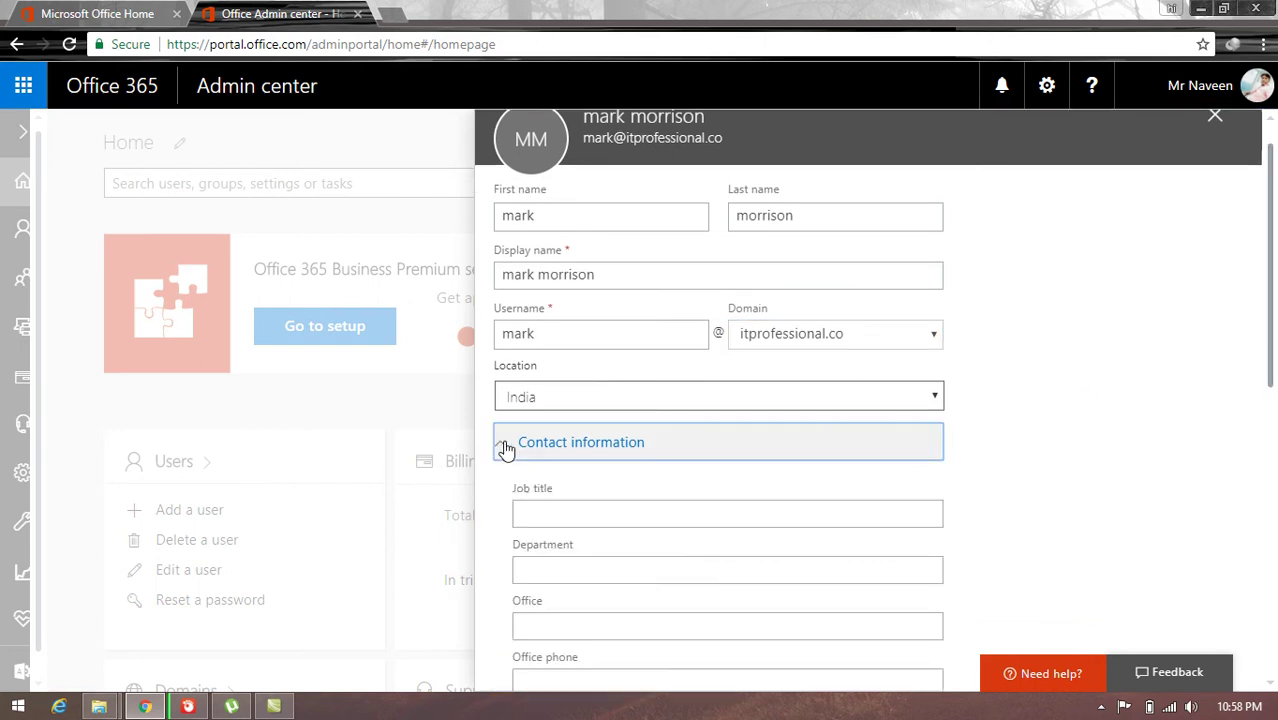
Step: Set the new user's job title to ITPRO and department to Sales
{"action": "left_click", "coordinate": [553, 505]}
{"action": "type", "text": "ITPRO"}
{"action": "key", "text": "Tab"}
{"action": "type", "text": "Sales"}
{"action": "key", "text": "Tab"}
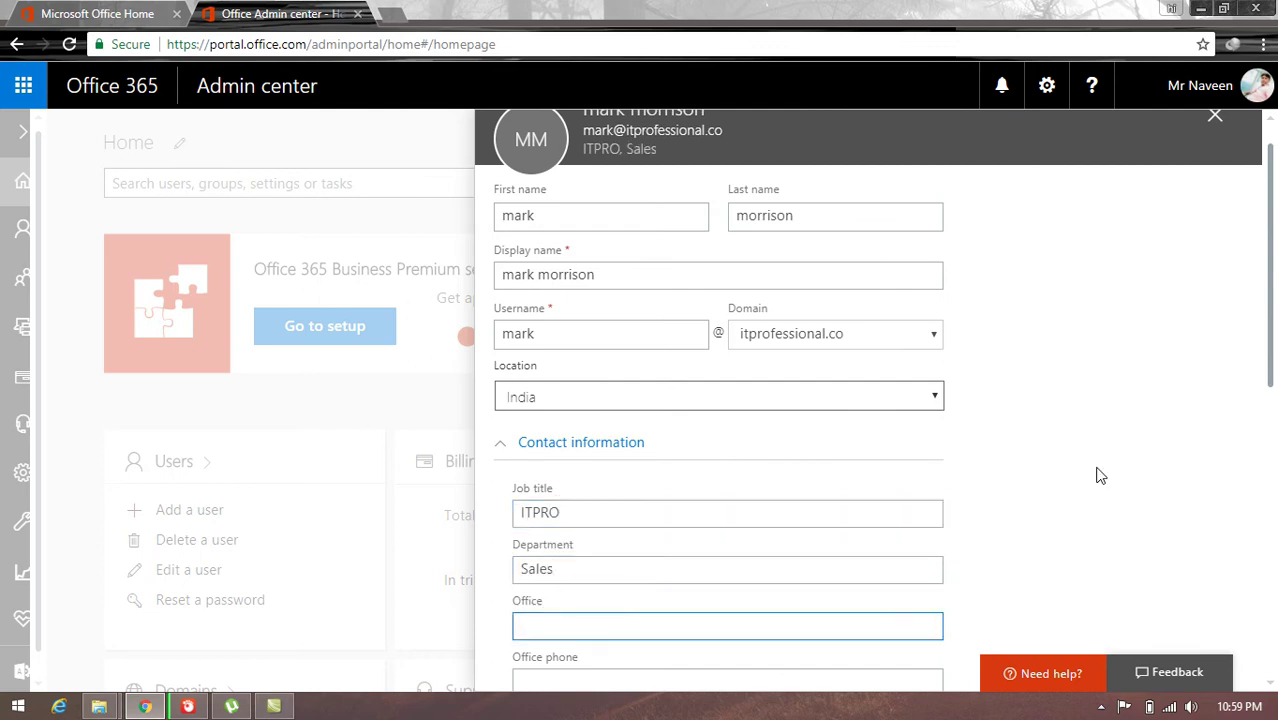
Step: Set office to India and fill in the office and mobile phone numbers
{"action": "left_click_drag", "start_coordinate": [1273, 343], "coordinate": [1273, 430]}
{"action": "left_click", "coordinate": [842, 428]}
{"action": "type", "text": "India"}
{"action": "key", "text": "Tab"}
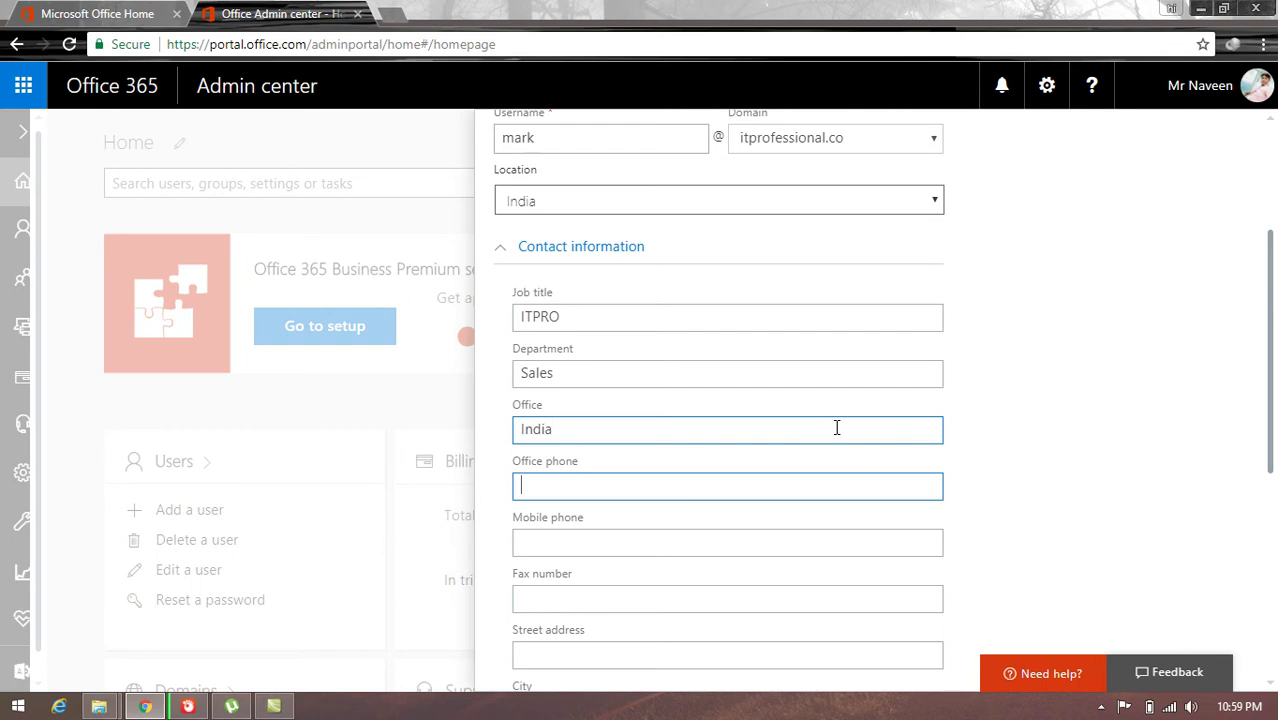
{"action": "type", "text": "9811098"}
{"action": "key", "text": "Tab"}
{"action": "type", "text": "98"}
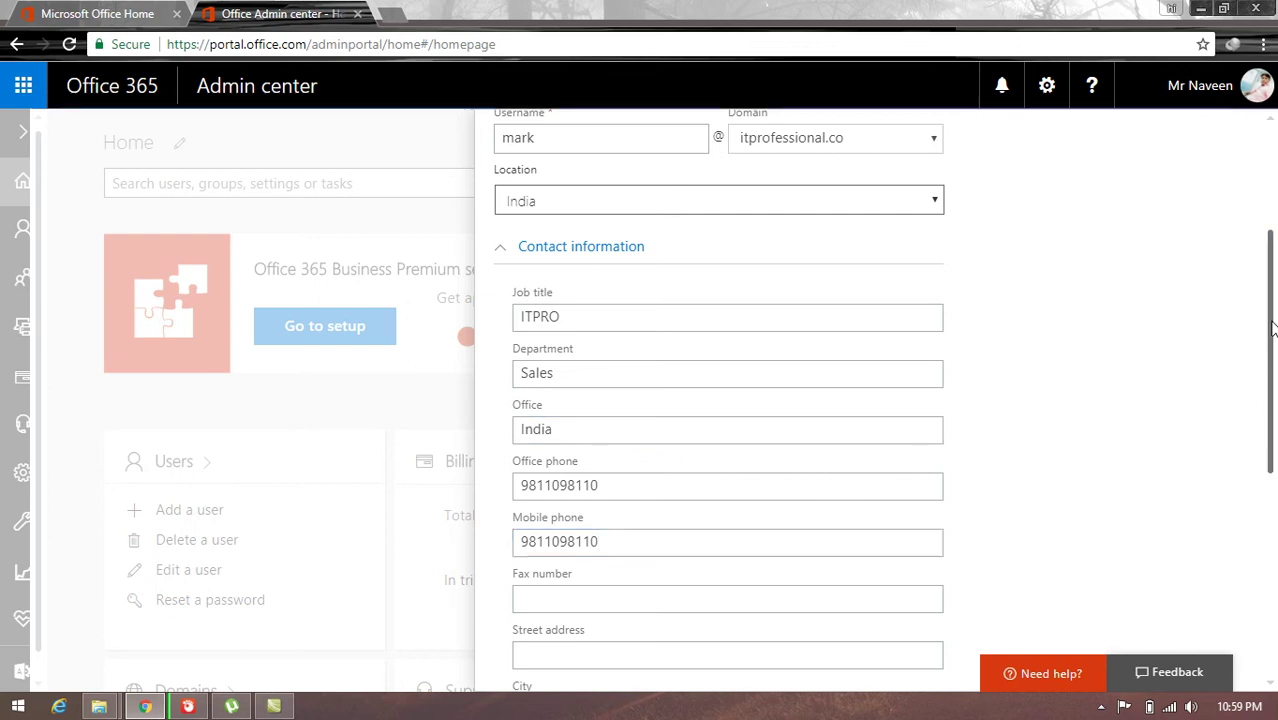
{"action": "scroll", "coordinate": [1272, 330], "scroll_direction": "down", "scroll_amount": 2}
Step: Enter the new user's fax number, street address and city
{"action": "left_click", "coordinate": [712, 387]}
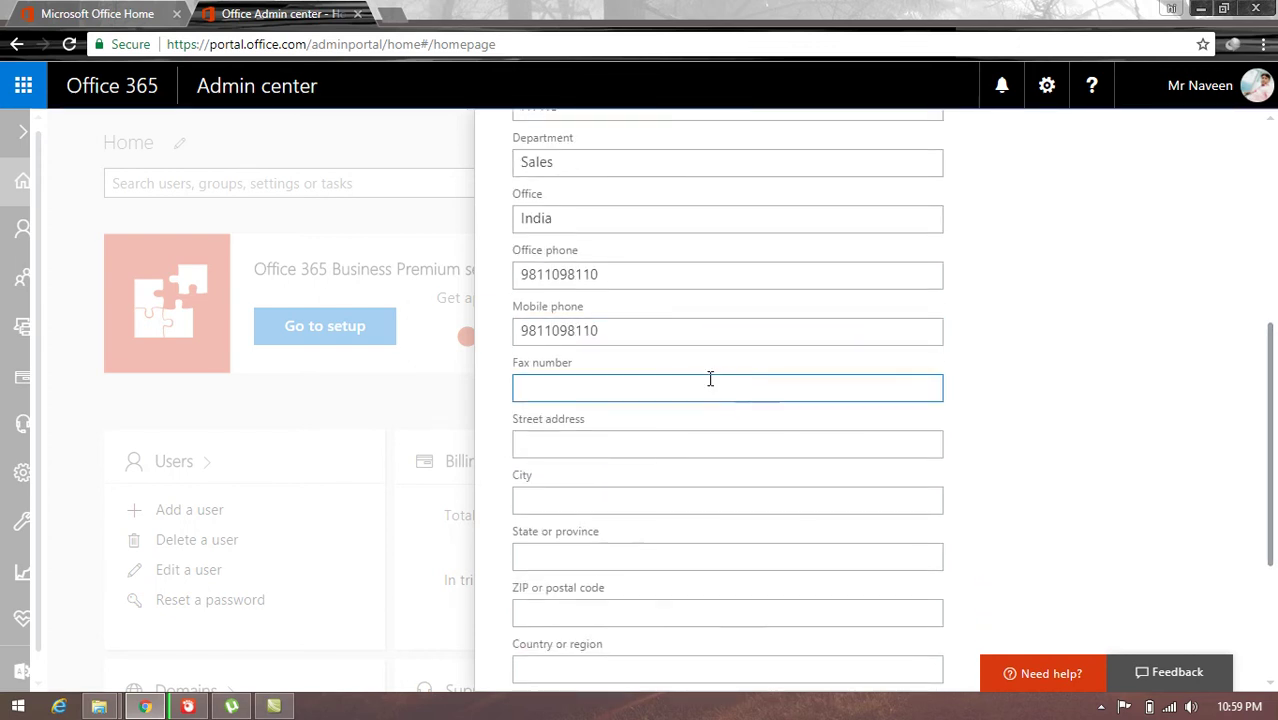
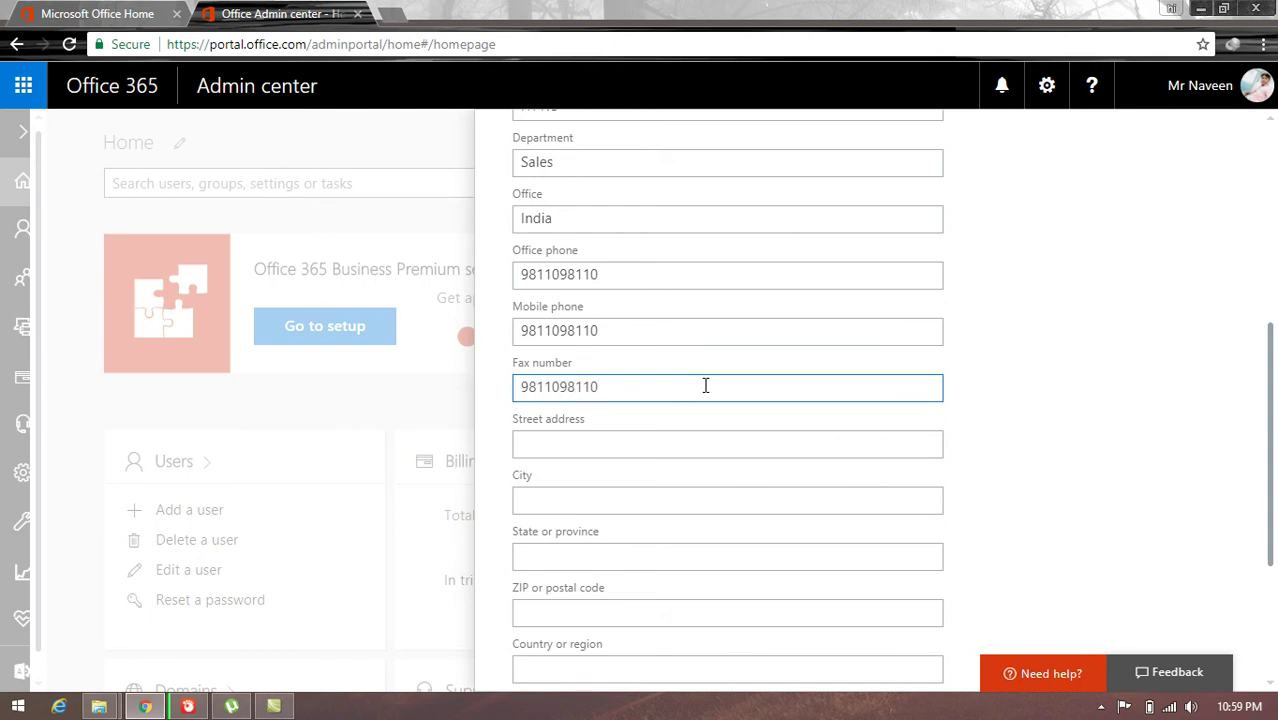
{"action": "key", "text": "Tab"}
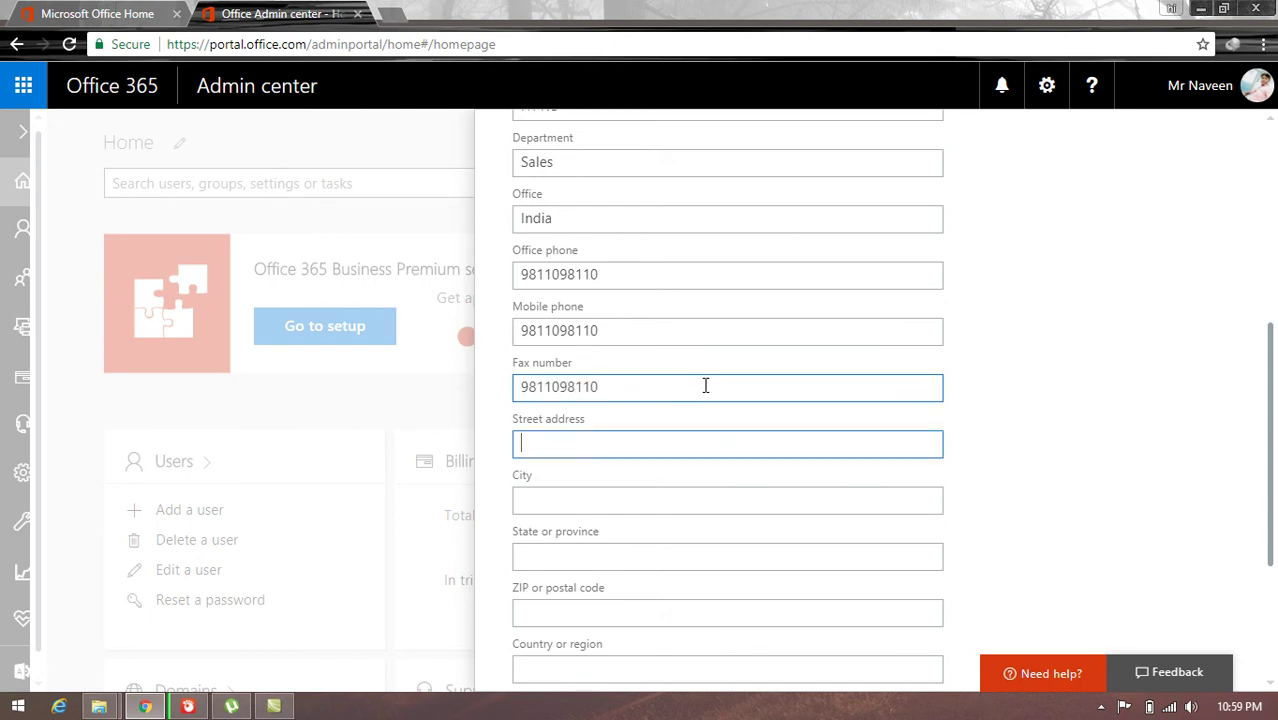
{"action": "type", "text": "new delhi"}
{"action": "key", "text": "Tab"}
{"action": "type", "text": "de"}
{"action": "key", "text": "Tab"}
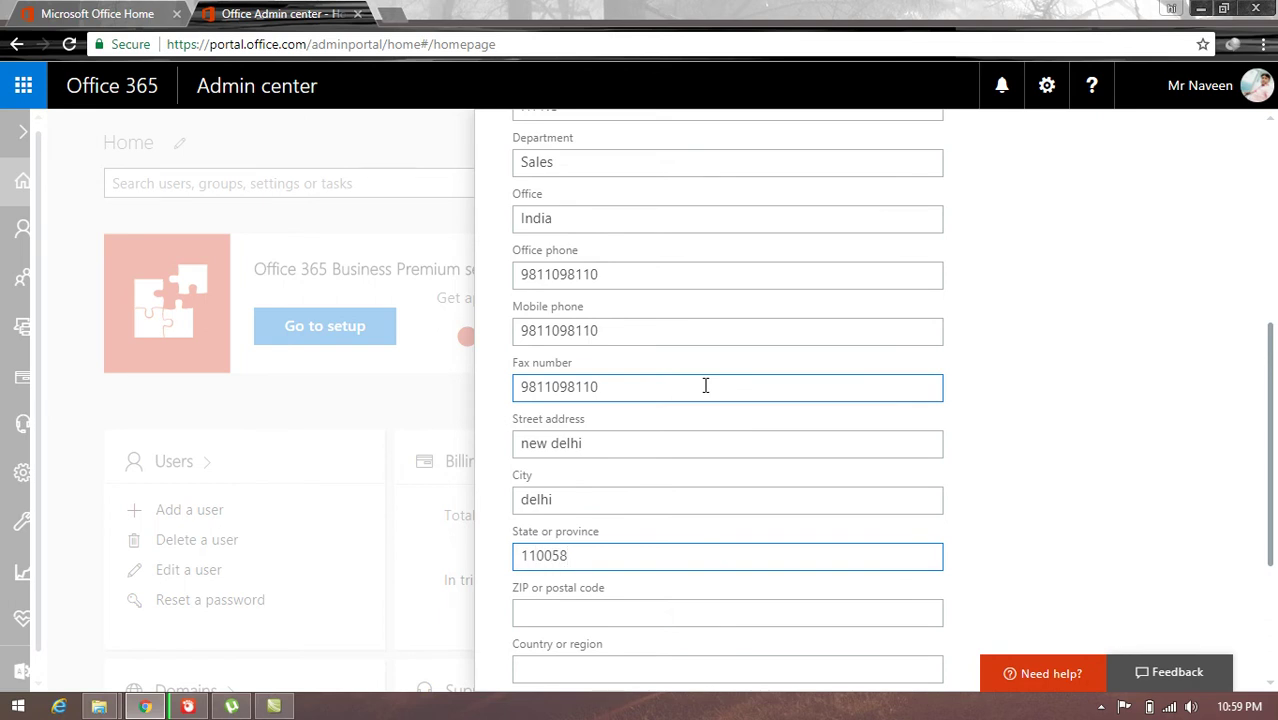
Step: Enter the postal code, correct the state field, and fill in the country
{"action": "left_click", "coordinate": [684, 610]}
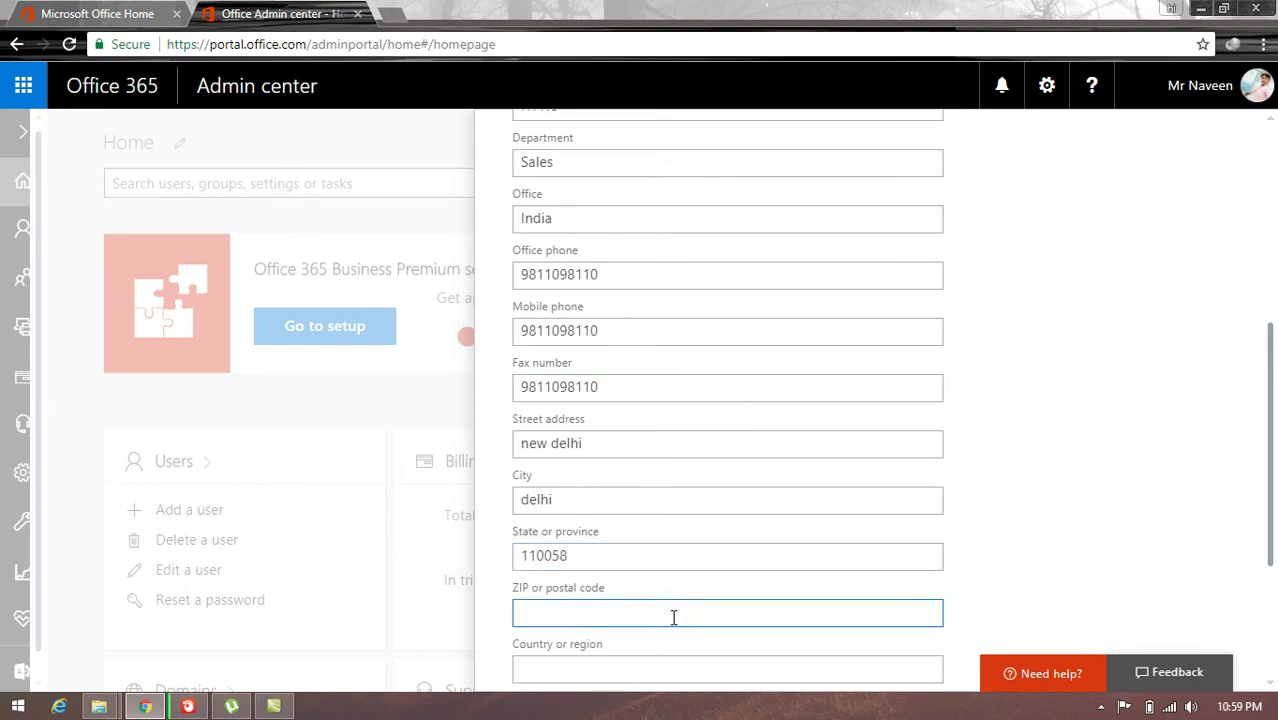
{"action": "type", "text": "110058"}
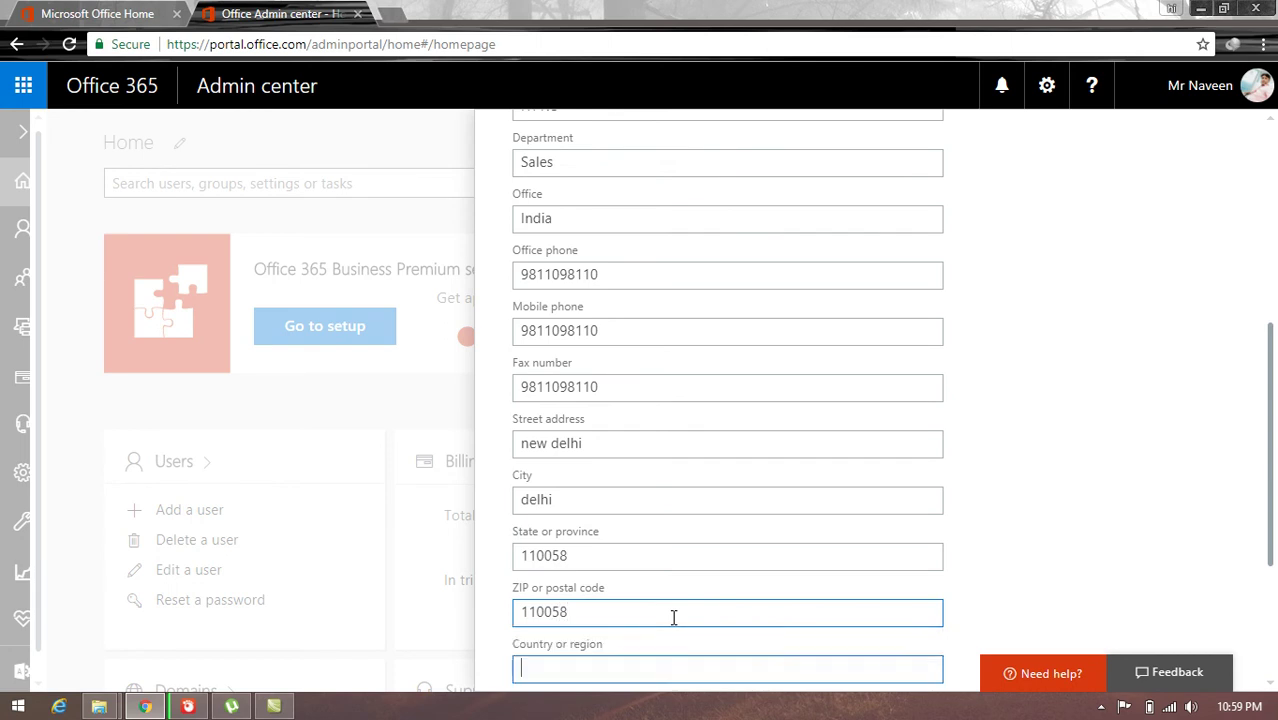
{"action": "left_click", "coordinate": [616, 555]}
{"action": "key", "text": "BackSpace"}
{"action": "key", "text": "BackSpace"}
{"action": "key", "text": "BackSpace"}
{"action": "key", "text": "BackSpace"}
{"action": "key", "text": "BackSpace"}
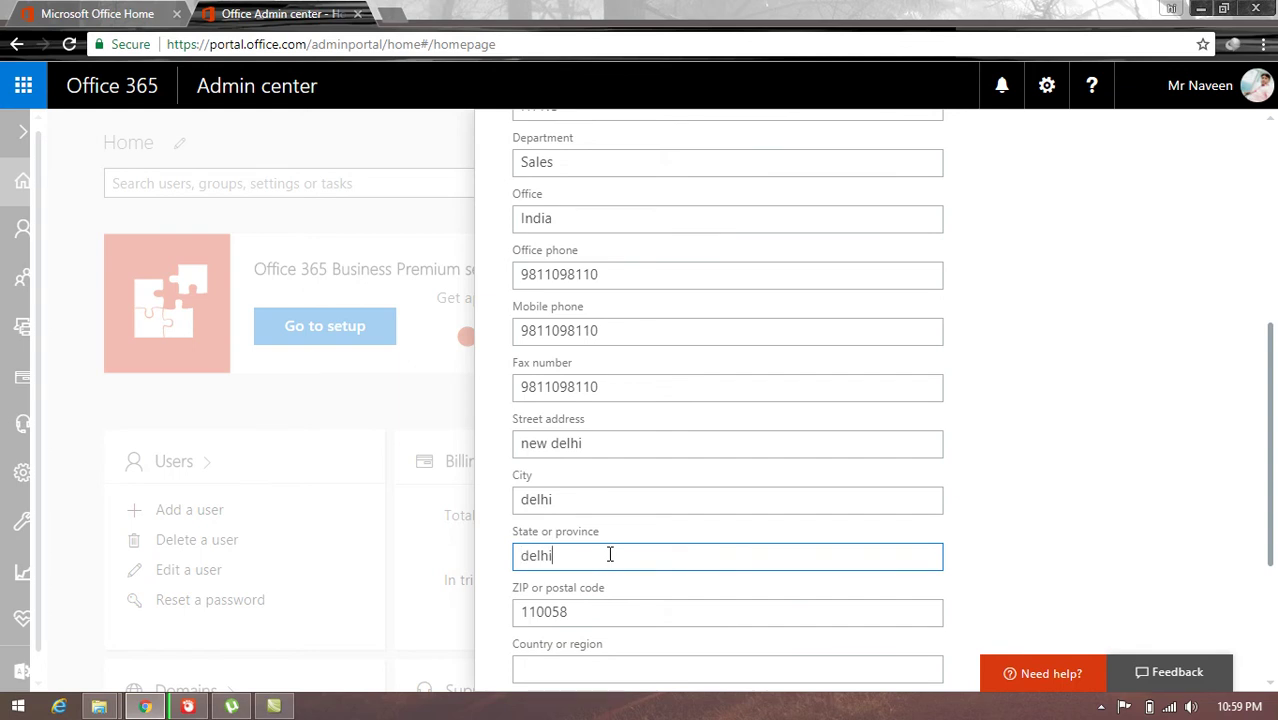
{"action": "left_click", "coordinate": [1272, 404]}
{"action": "scroll", "coordinate": [1272, 404], "scroll_direction": "down", "scroll_amount": 3}
{"action": "left_click", "coordinate": [884, 428]}
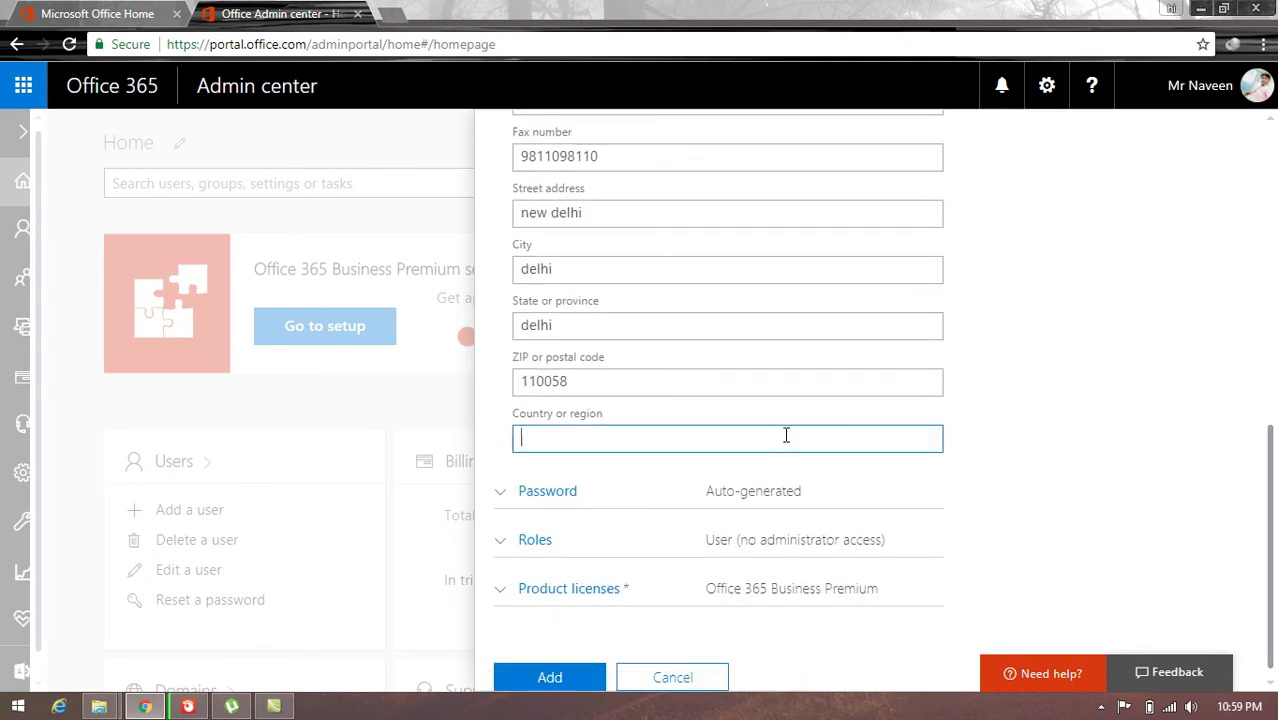
{"action": "type", "text": "indis"}
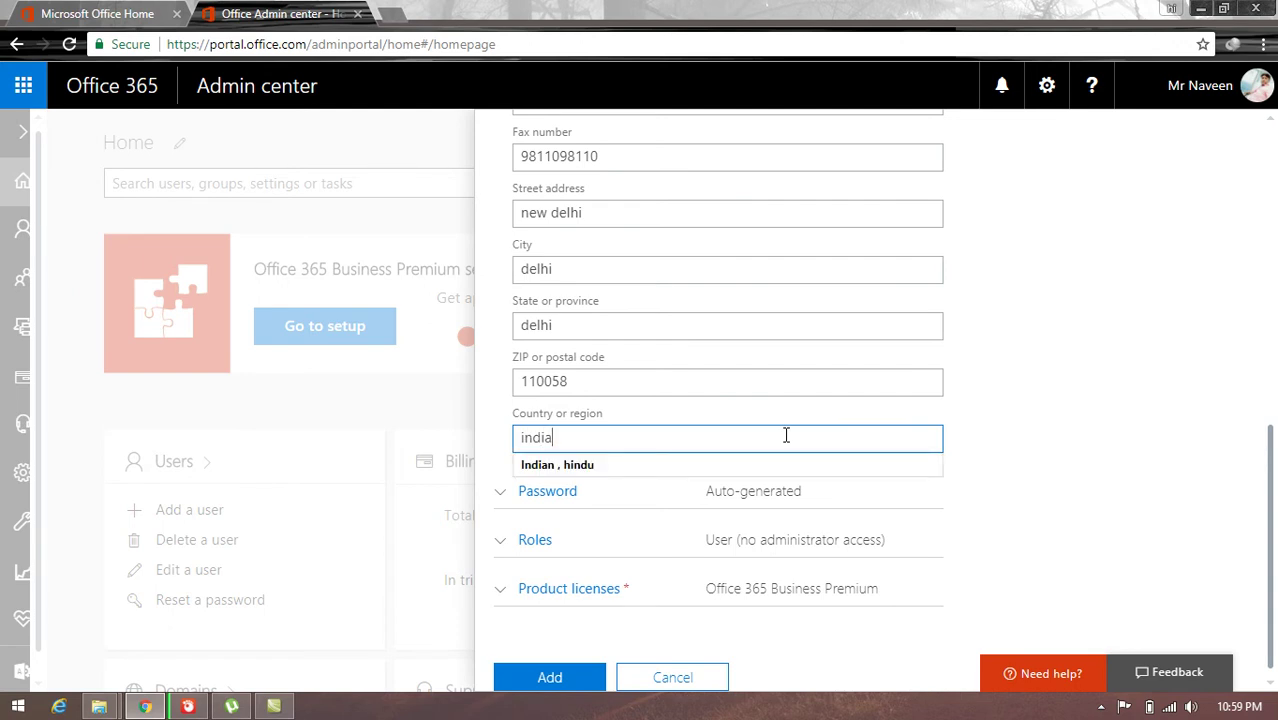
{"action": "type", "text": ",hindu"}
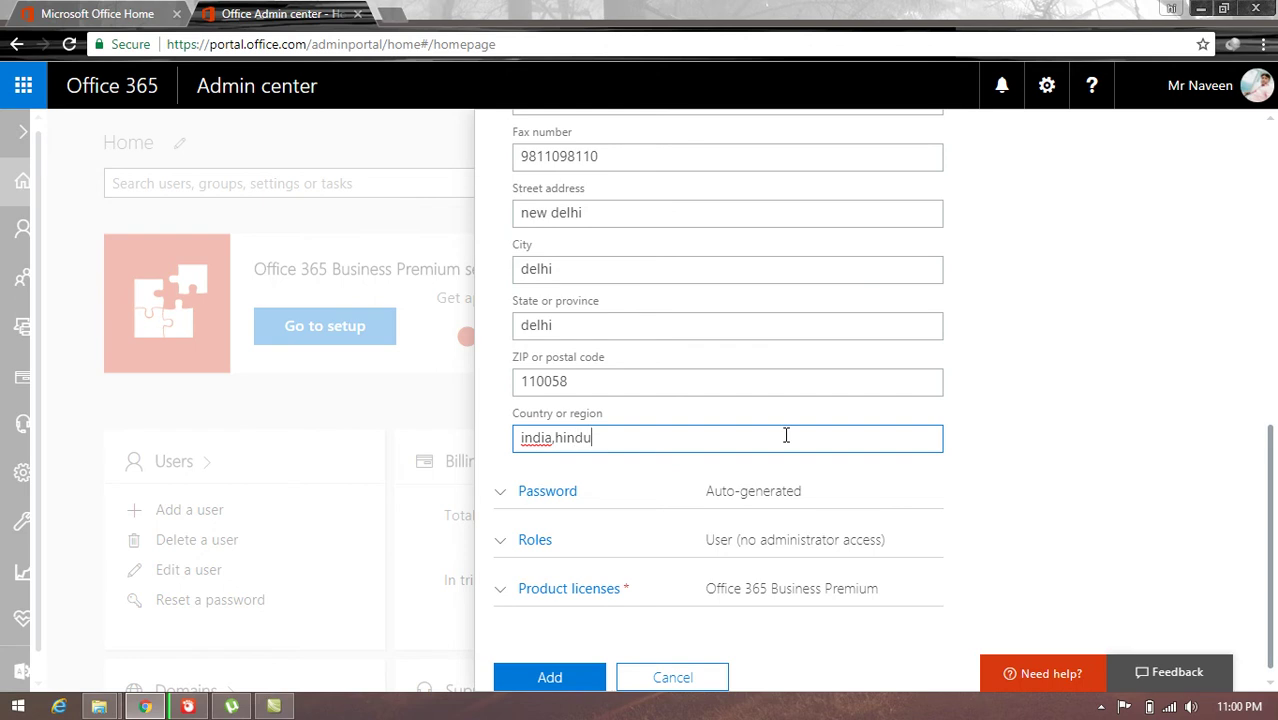
Step: Turn off forced password change at first sign-in and enter a custom password
{"action": "left_click", "coordinate": [502, 496]}
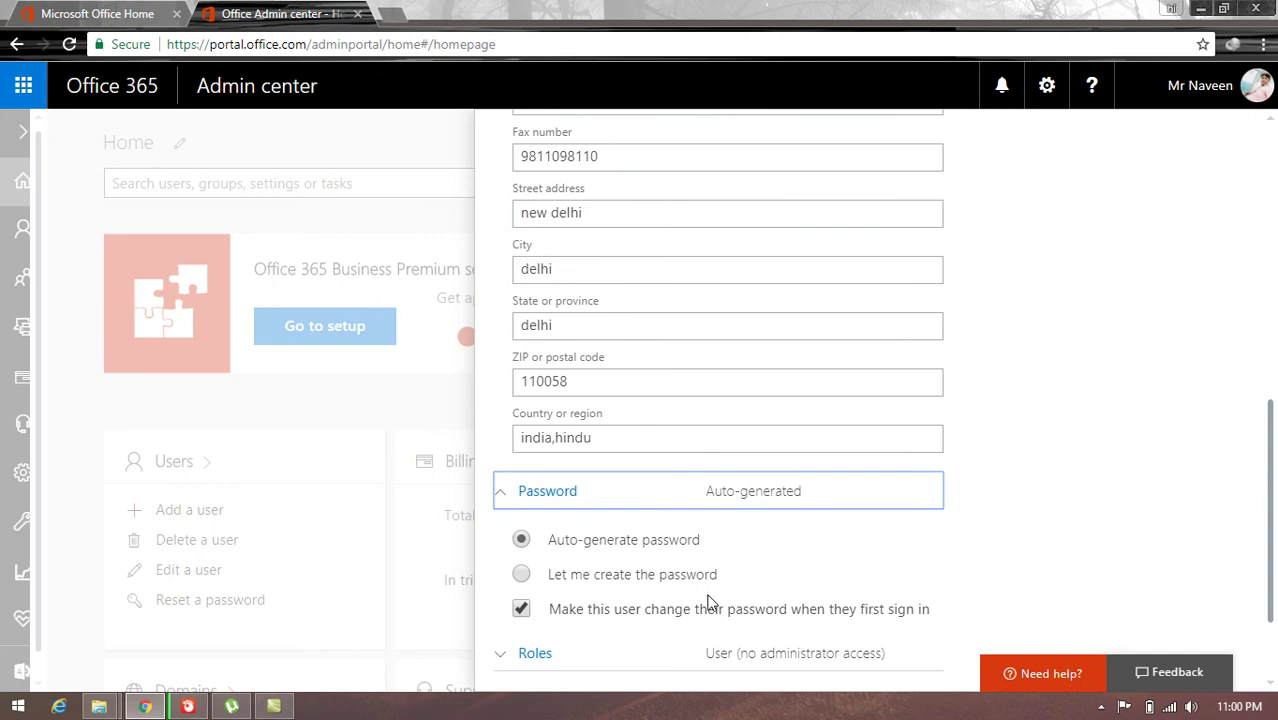
{"action": "left_click", "coordinate": [521, 609]}
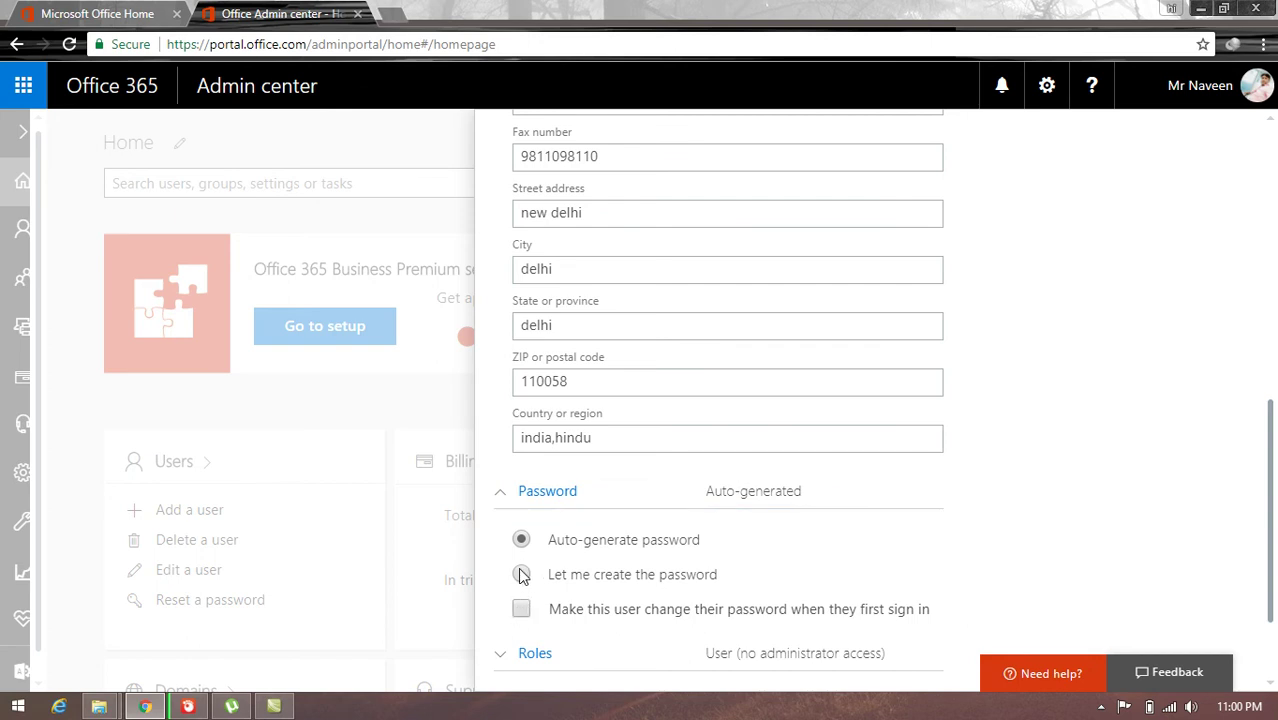
{"action": "left_click", "coordinate": [521, 575]}
{"action": "left_click", "coordinate": [737, 624]}
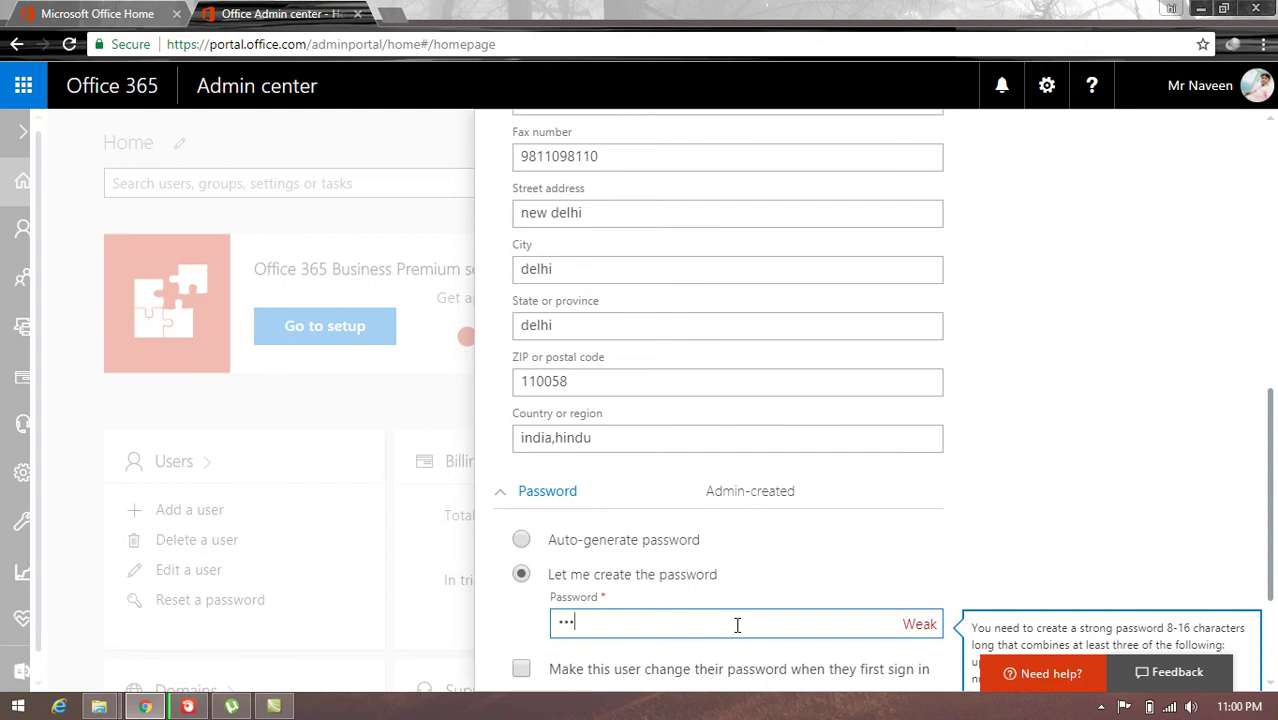
{"action": "type", "text": "123"}
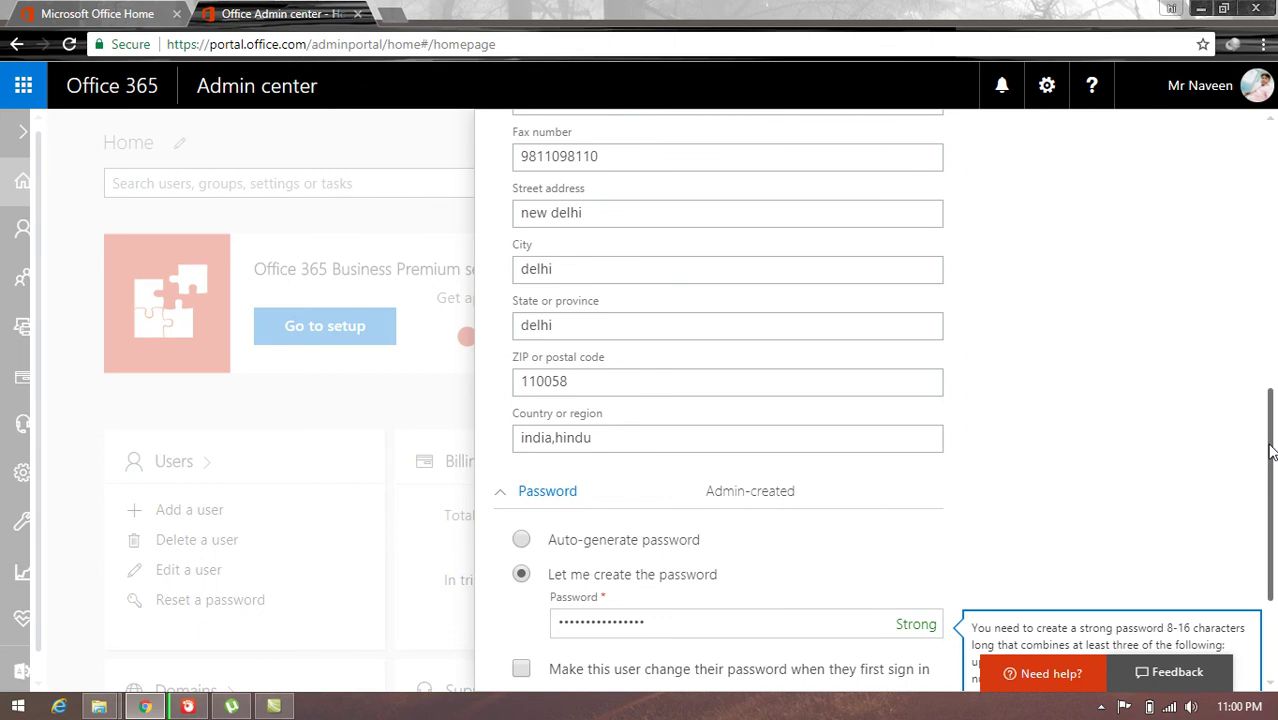
{"action": "left_click_drag", "start_coordinate": [1272, 452], "coordinate": [1272, 520]}
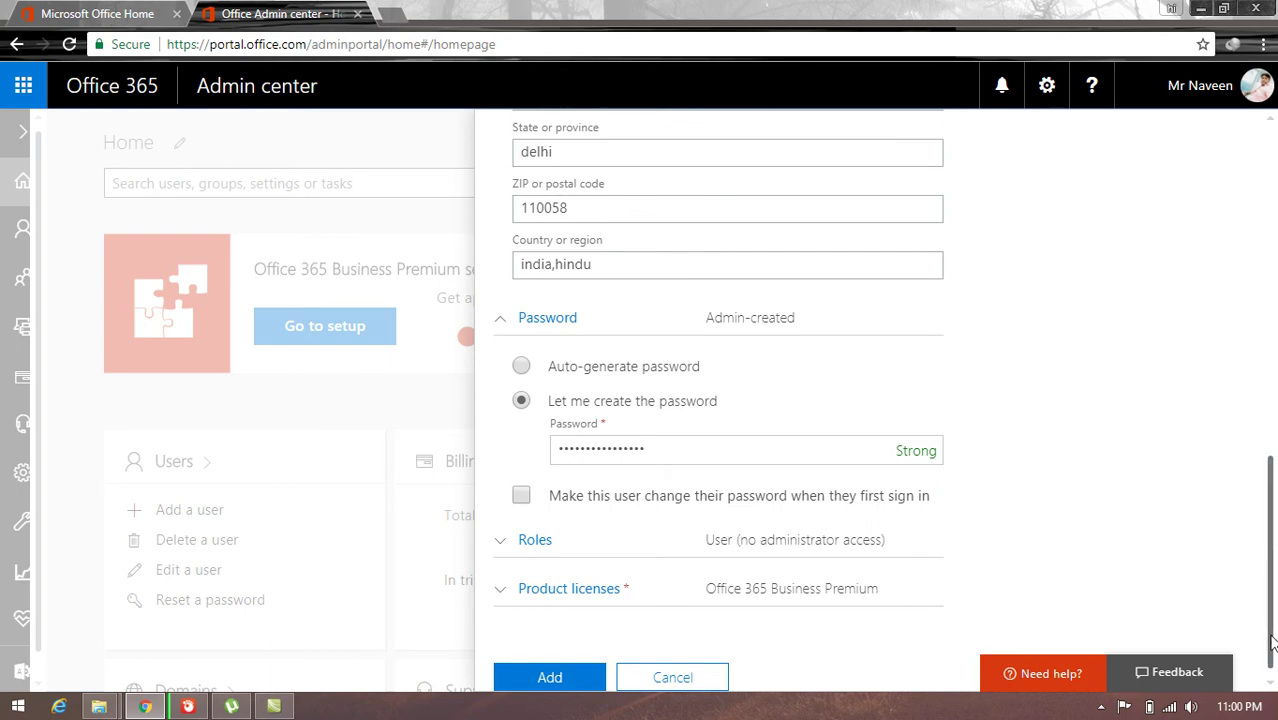
Step: Create the user with 'Send password in email' unchecked and close the confirmation
{"action": "left_click", "coordinate": [557, 679]}
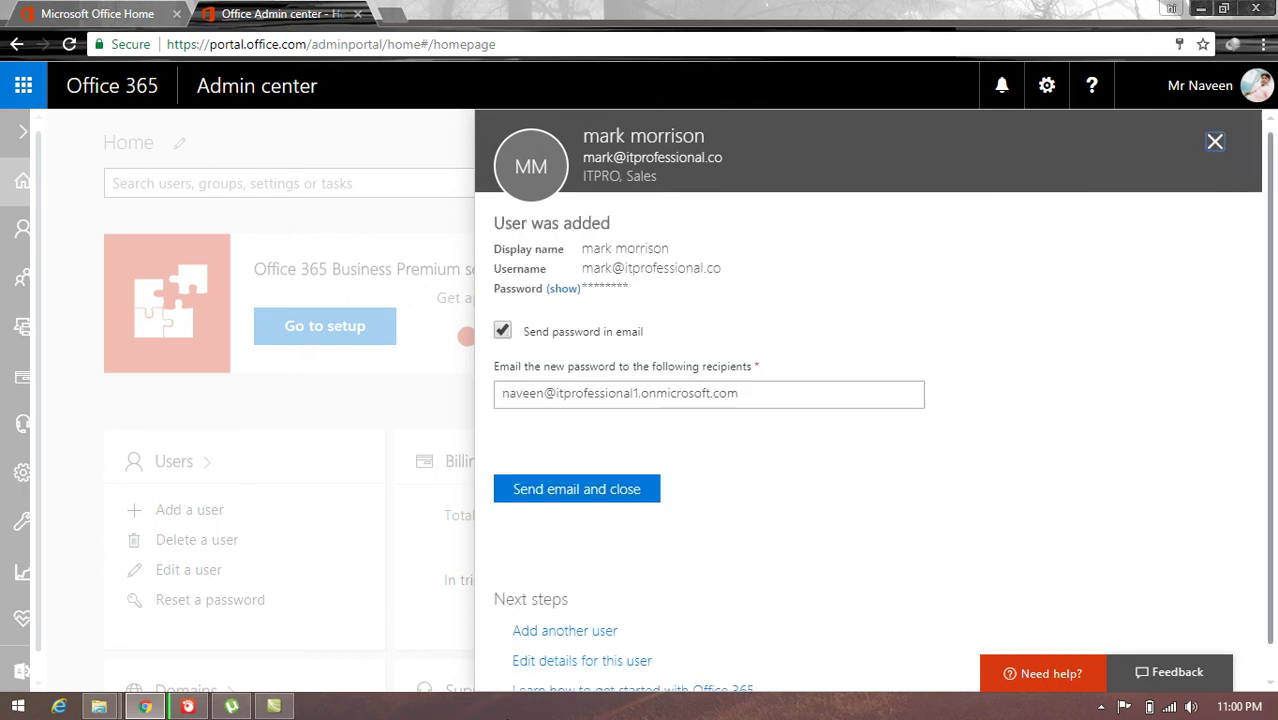
{"action": "left_click", "coordinate": [503, 334]}
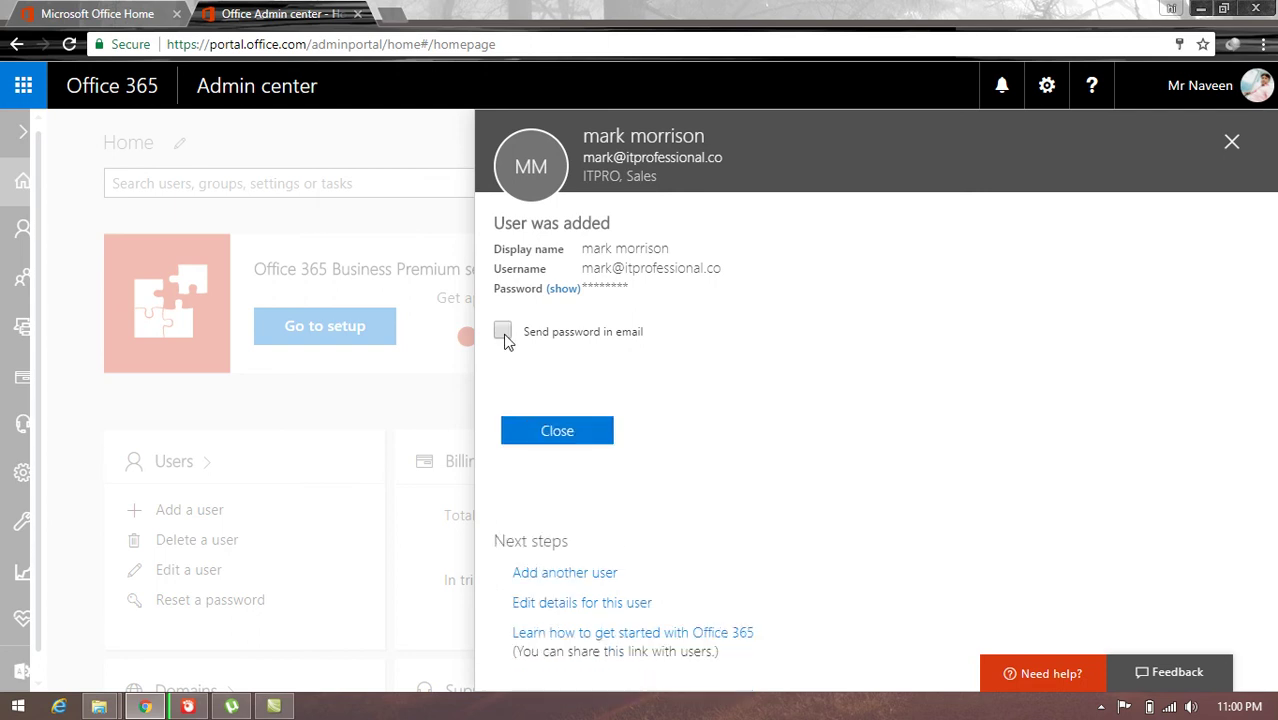
{"action": "left_click", "coordinate": [557, 431]}
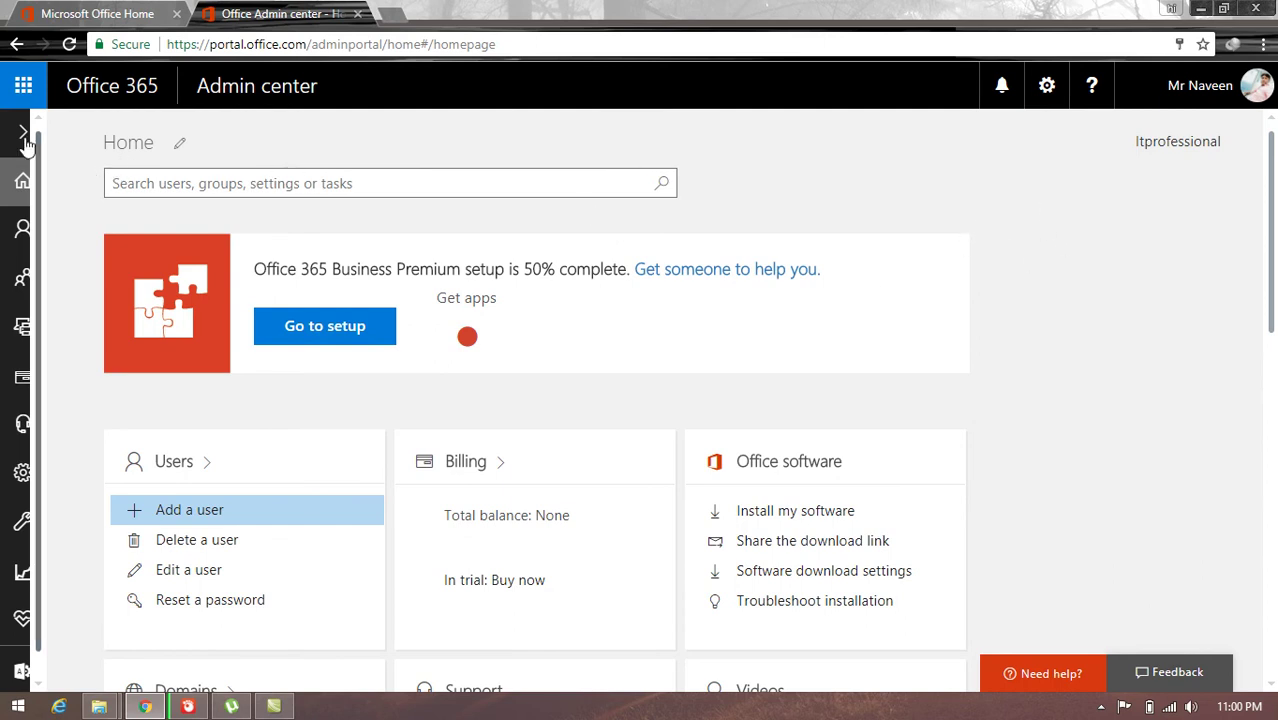
Step: Open the Mail tile from the Office 365 home page
{"action": "left_click", "coordinate": [89, 94]}
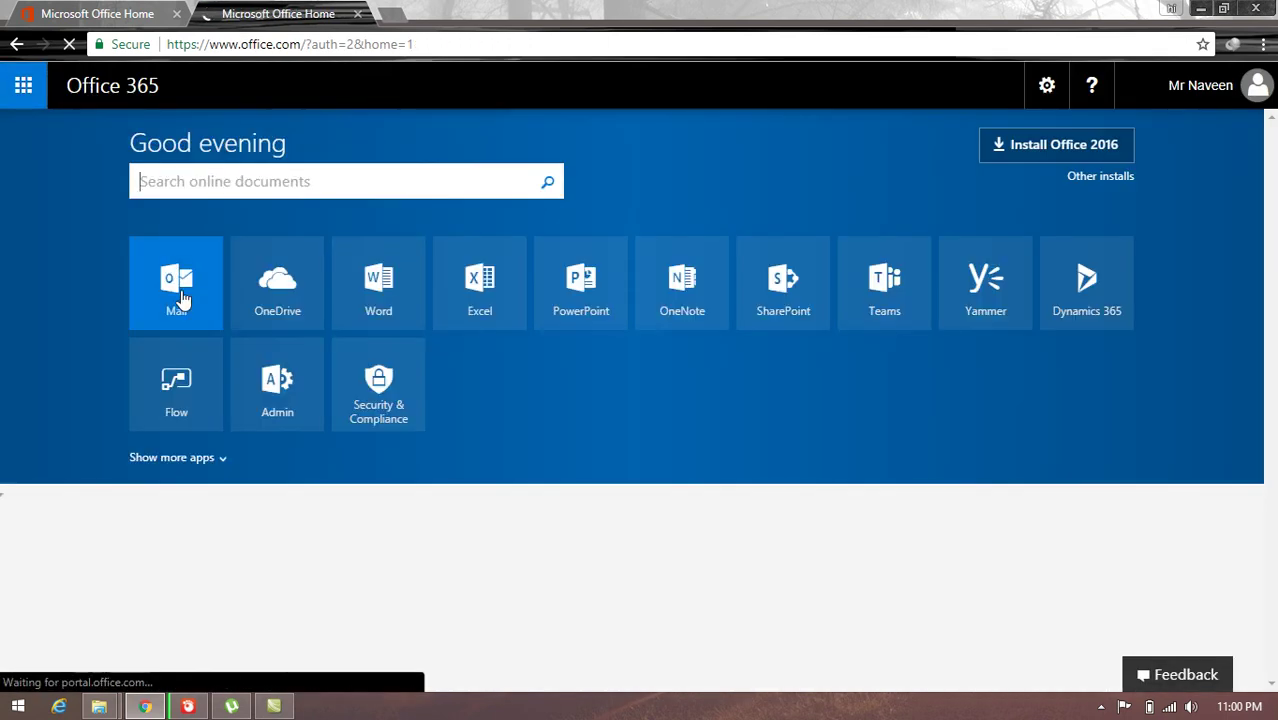
{"action": "left_click", "coordinate": [181, 290]}
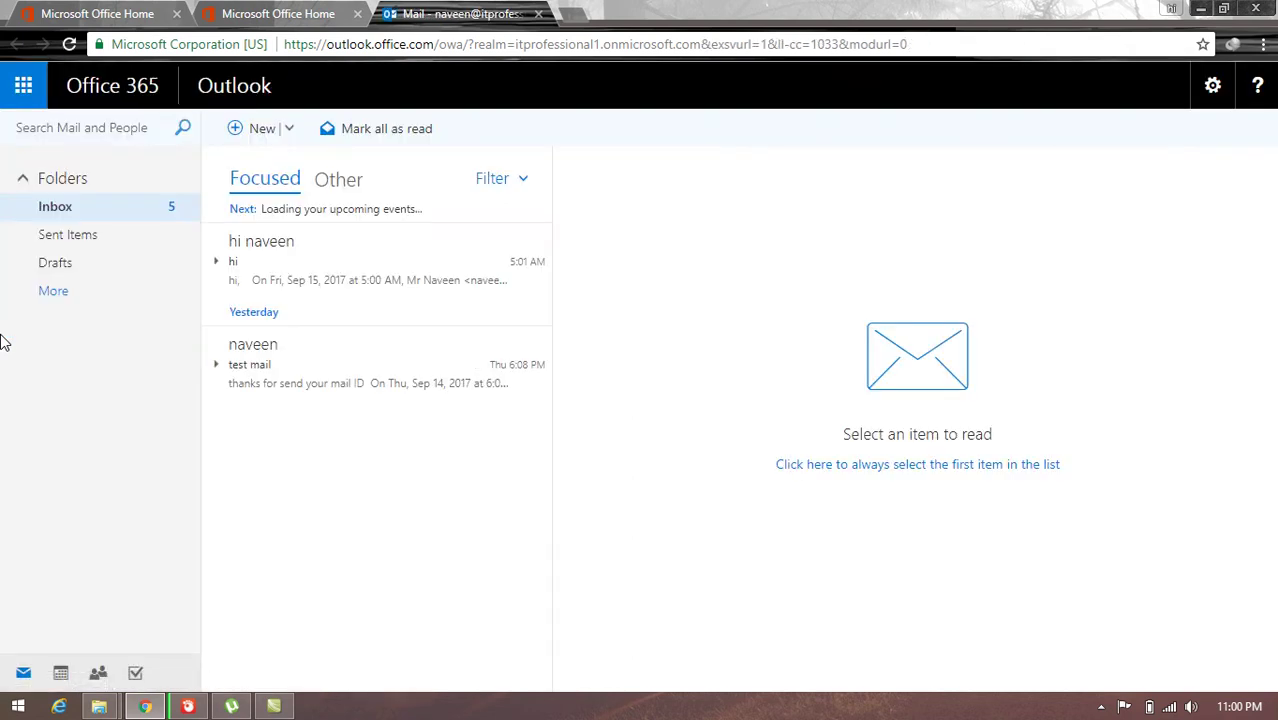
Step: Start a new email addressed to the new user's itprofessional.co address
{"action": "left_click", "coordinate": [251, 132]}
{"action": "key", "text": "Return"}
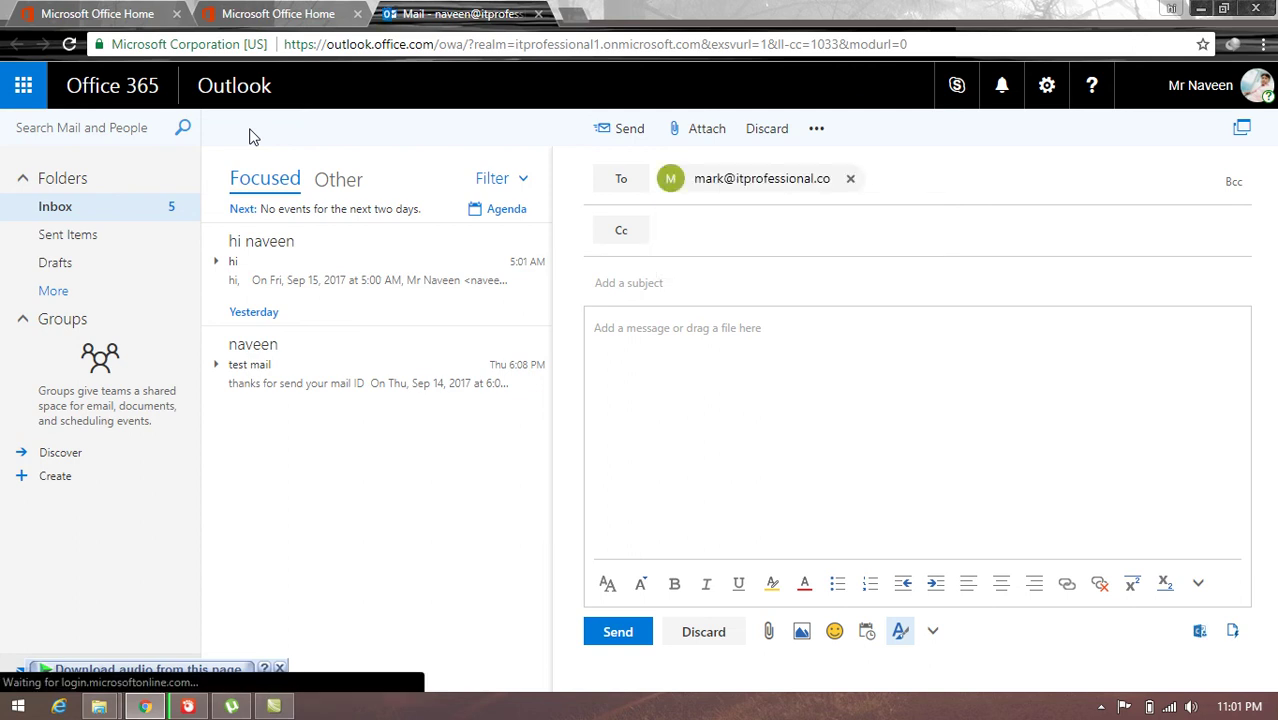
{"action": "key", "text": "Tab"}
Step: Add a greeting subject and a how-are-you body, send it, and return to the Inbox
{"action": "left_click", "coordinate": [643, 281]}
{"action": "type", "text": "hi mark"}
{"action": "key", "text": "Tab"}
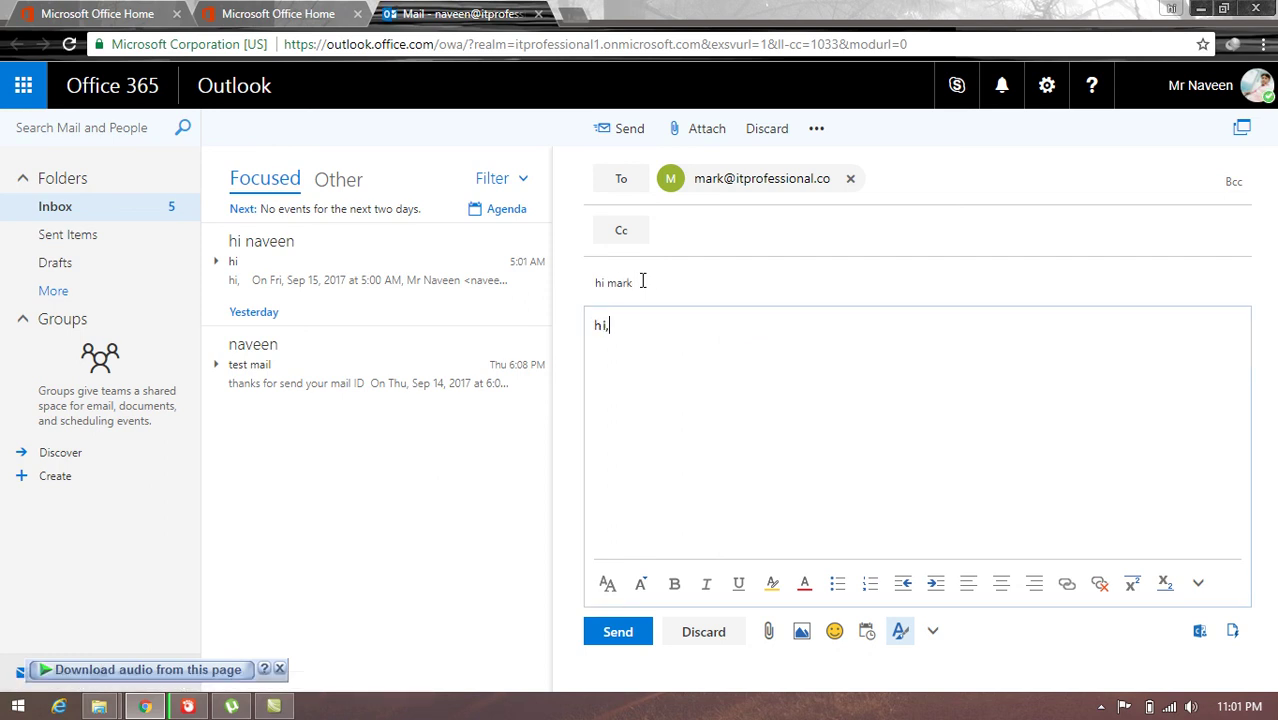
{"action": "type", "text": "ark "}
{"action": "type", "text": "how are yo"}
{"action": "type", "text": "ga"}
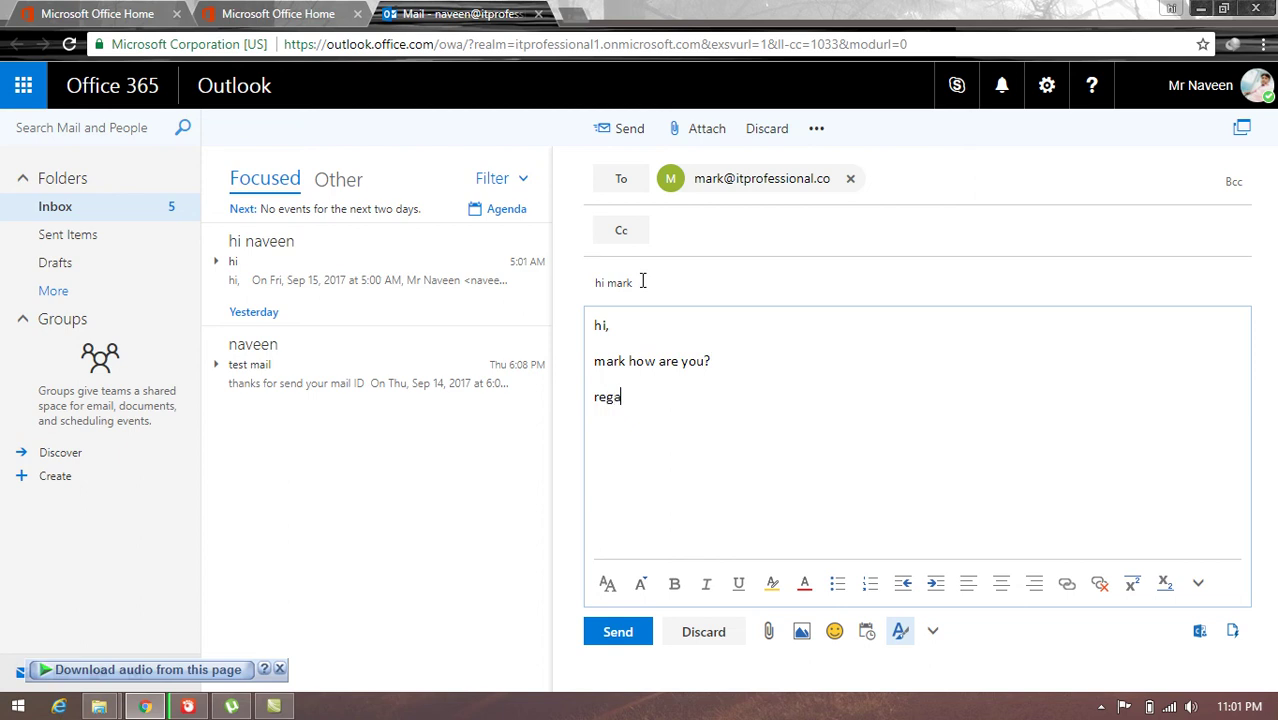
{"action": "type", "text": "abvee"}
{"action": "type", "text": "ve"}
{"action": "left_click", "coordinate": [618, 632]}
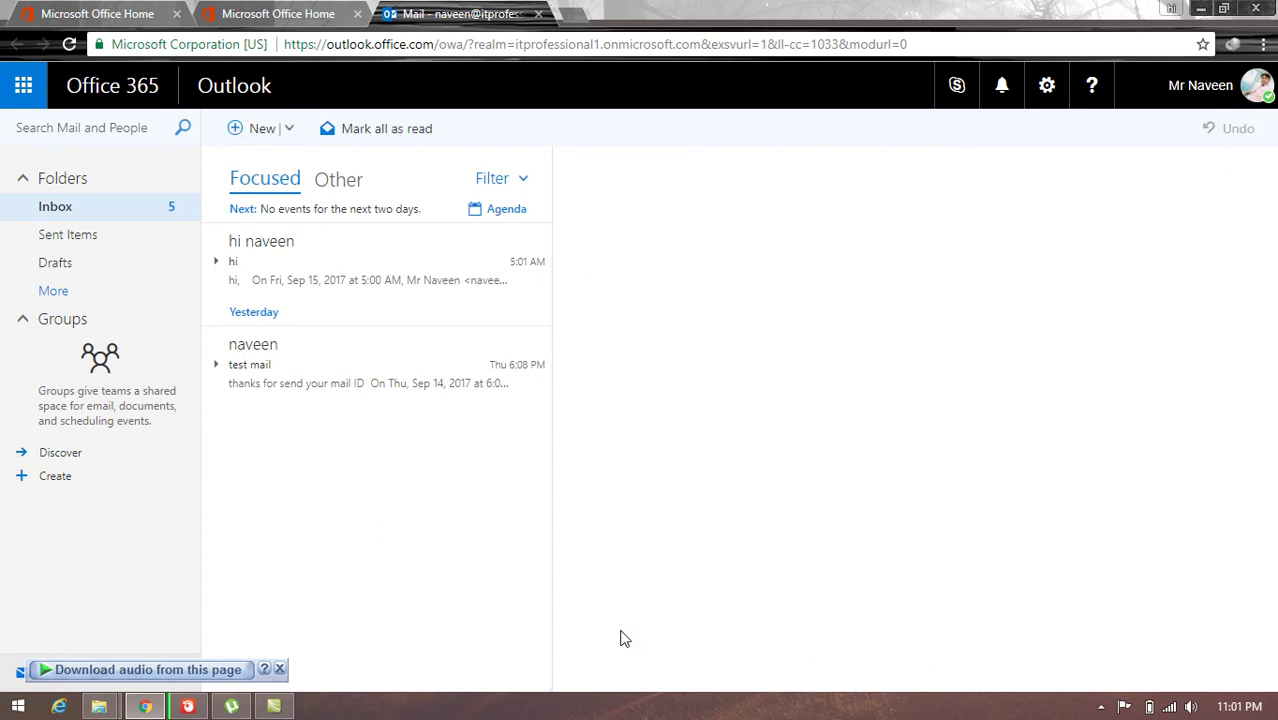
{"action": "left_click", "coordinate": [55, 207]}
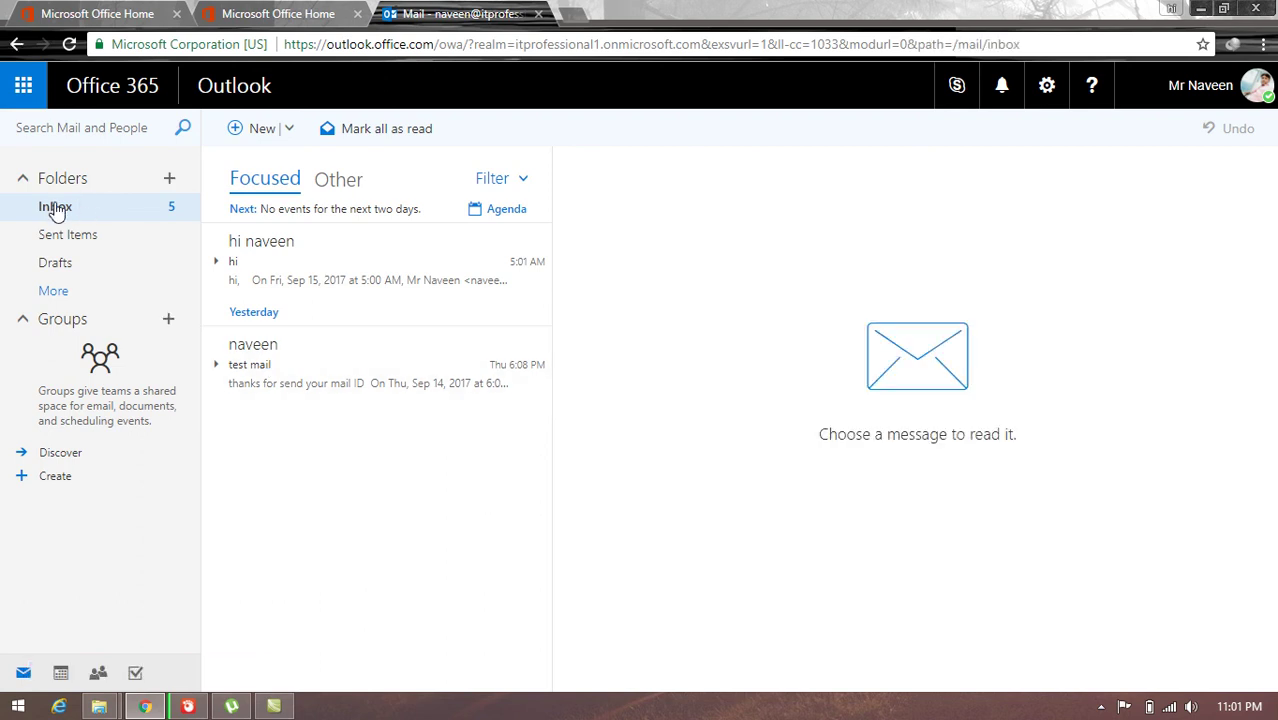
Step: Sign out of the admin account and close both Office tabs
{"action": "left_click", "coordinate": [1255, 95]}
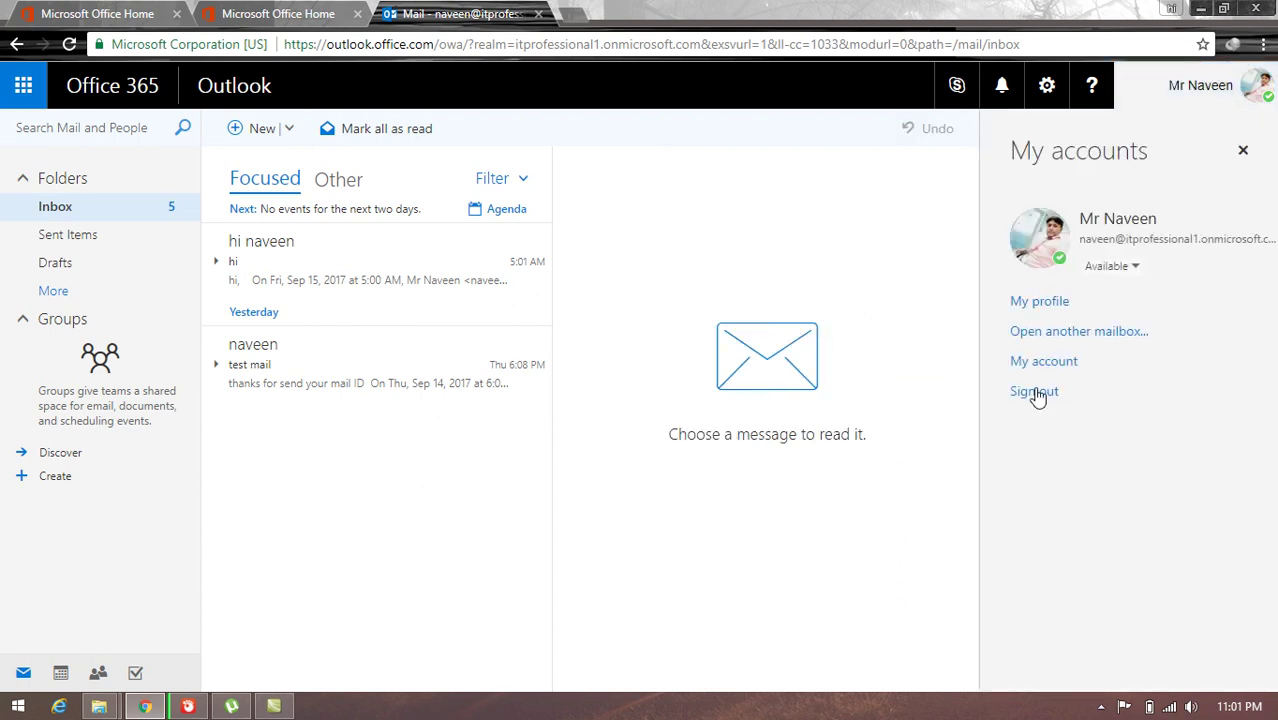
{"action": "left_click", "coordinate": [1030, 392]}
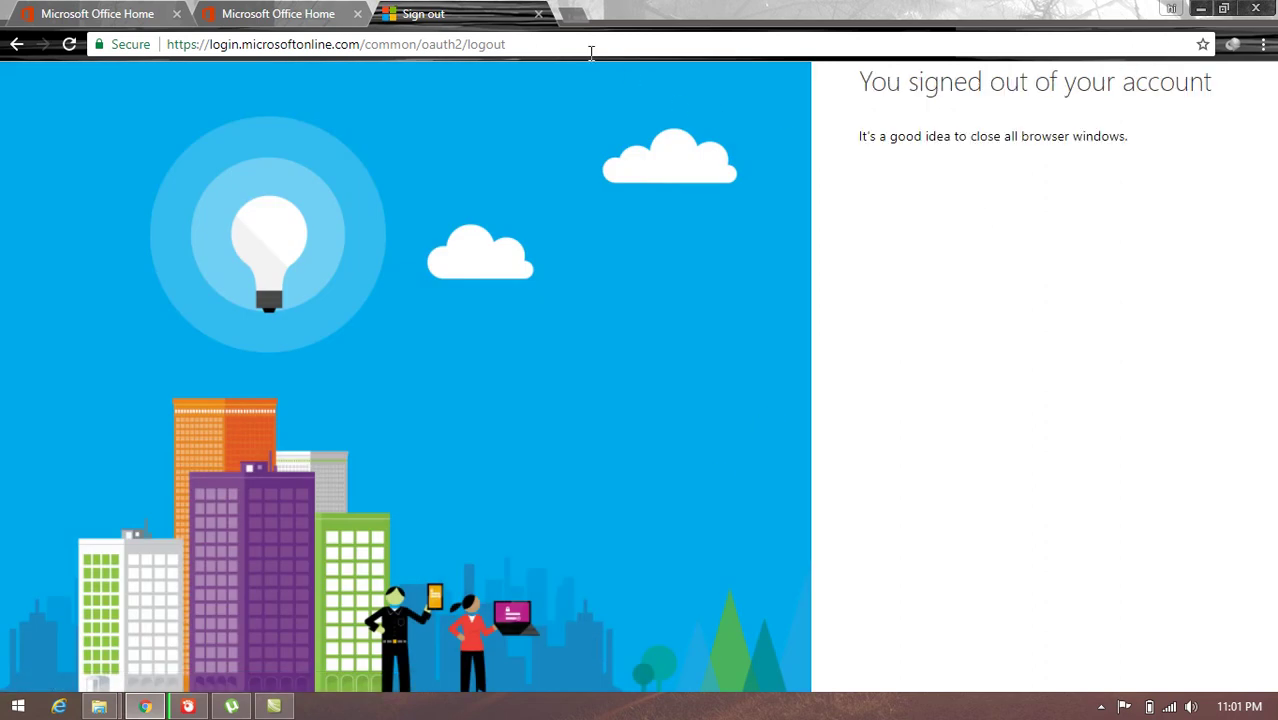
{"action": "left_click", "coordinate": [539, 14]}
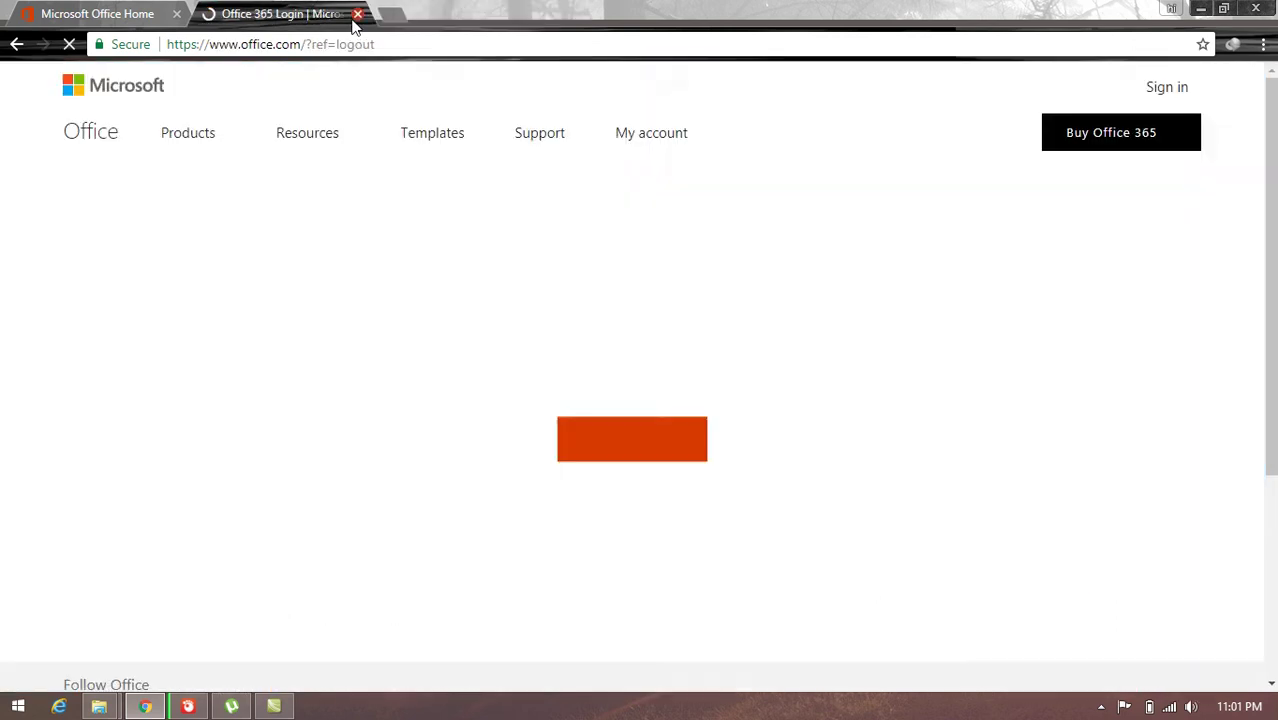
{"action": "left_click", "coordinate": [357, 14]}
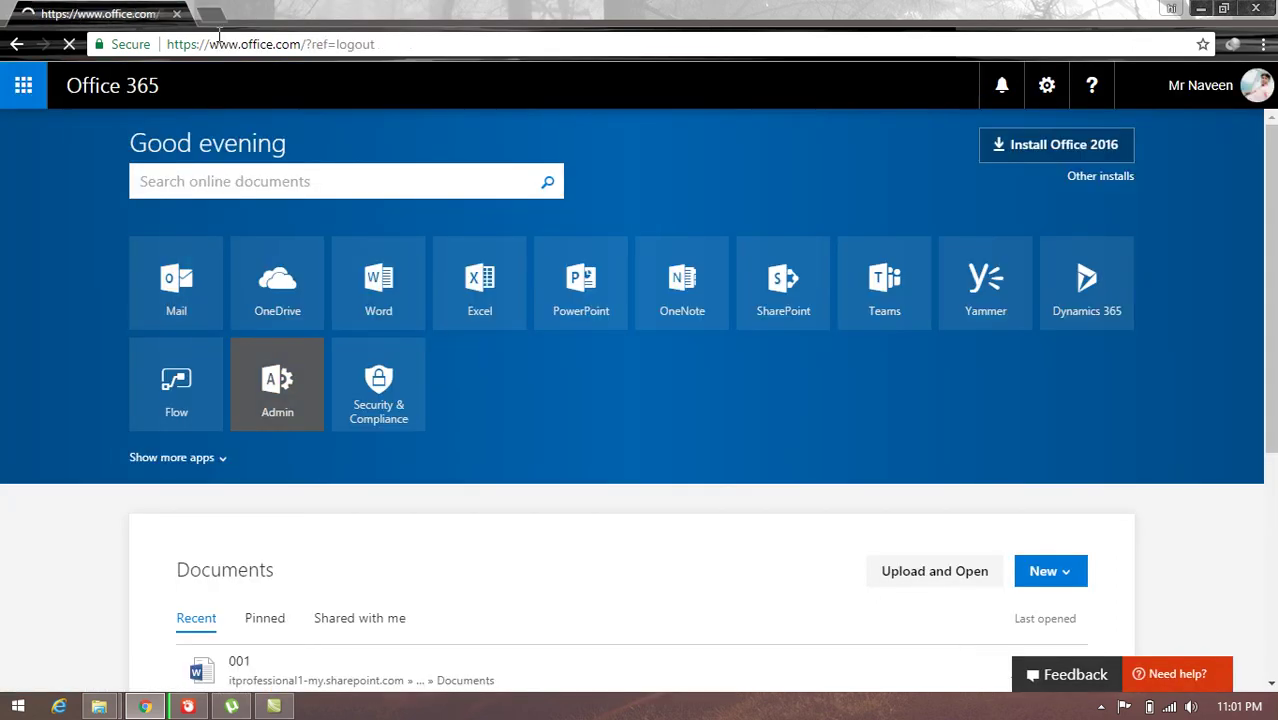
Step: Go to the Google home page from the address bar
{"action": "left_click", "coordinate": [208, 44]}
{"action": "type", "text": "goo"}
{"action": "key", "text": "Return"}
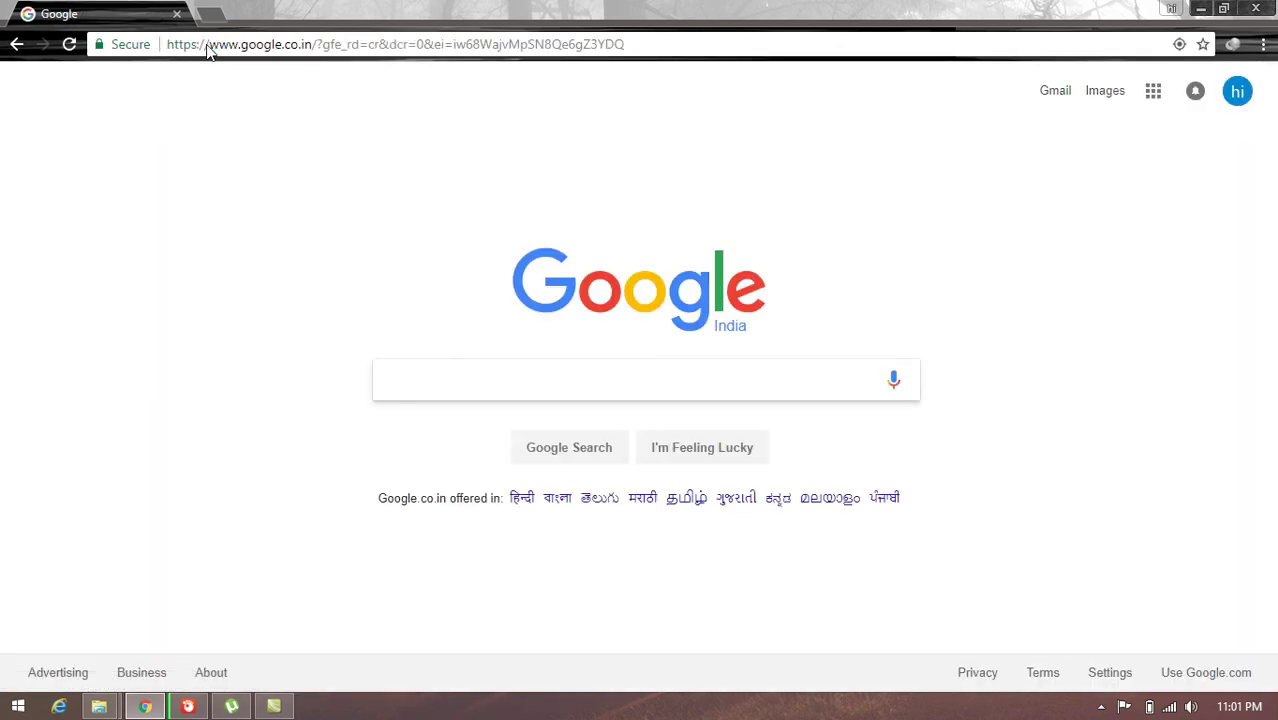
Step: Go to the Office 365 portal at portal.office365.com
{"action": "left_click", "coordinate": [208, 44]}
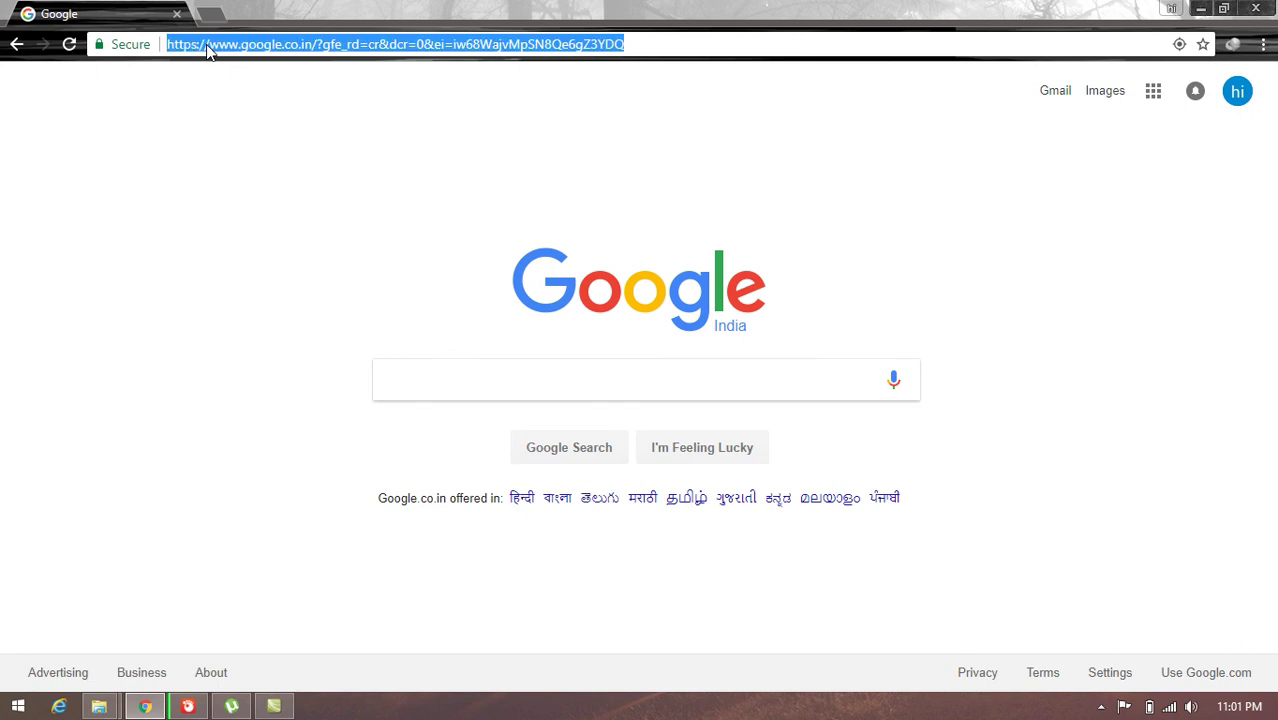
{"action": "type", "text": "portal.office365.com"}
{"action": "key", "text": "Return"}
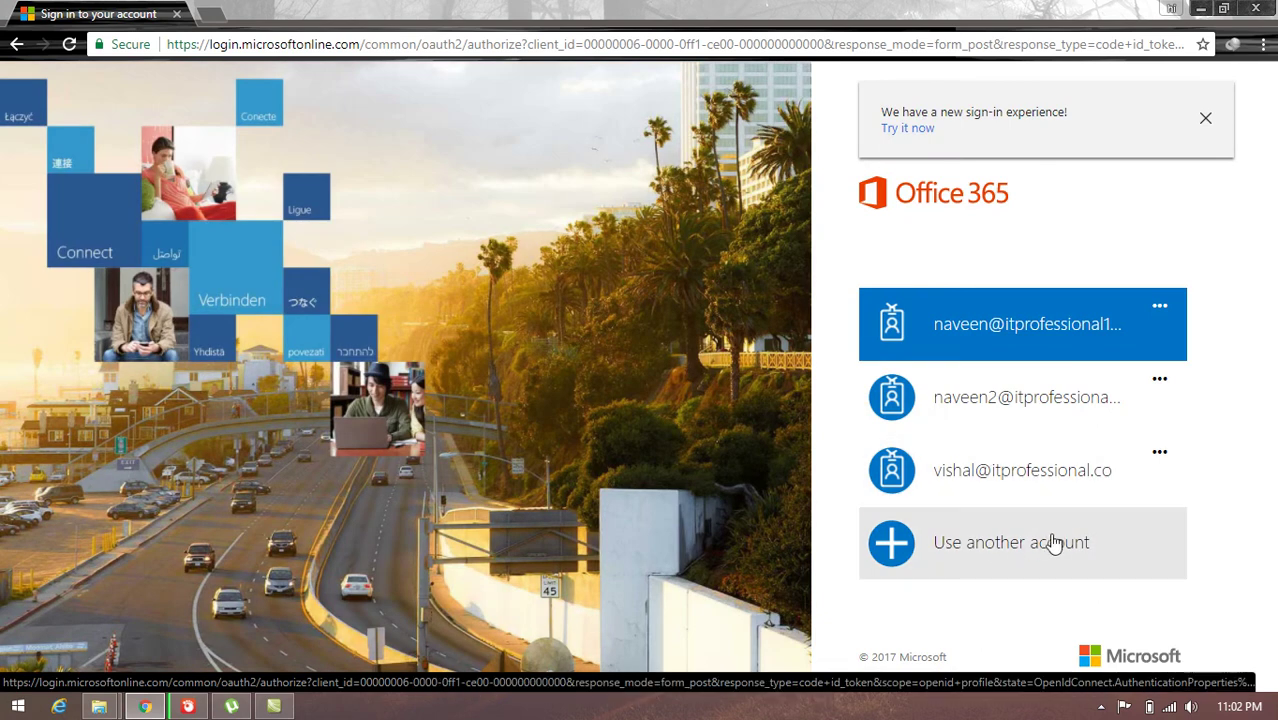
Step: Sign in with another account using the new user's work email and password
{"action": "left_click", "coordinate": [1013, 549]}
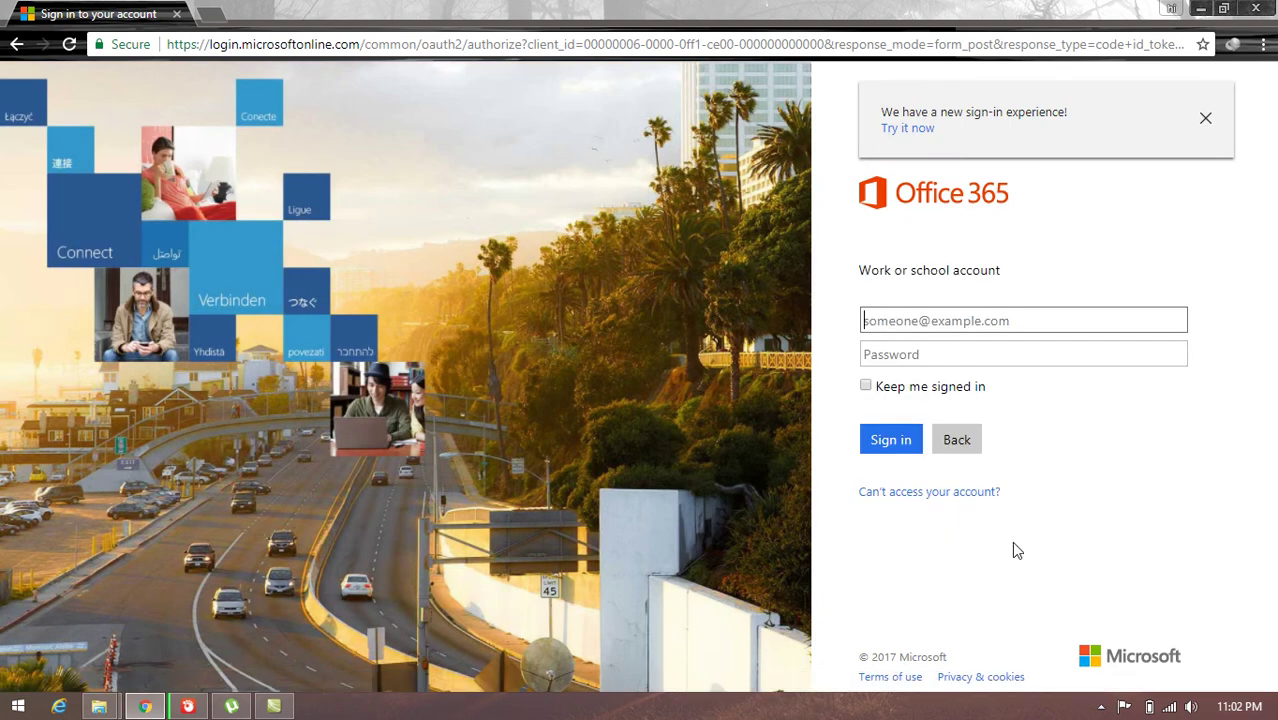
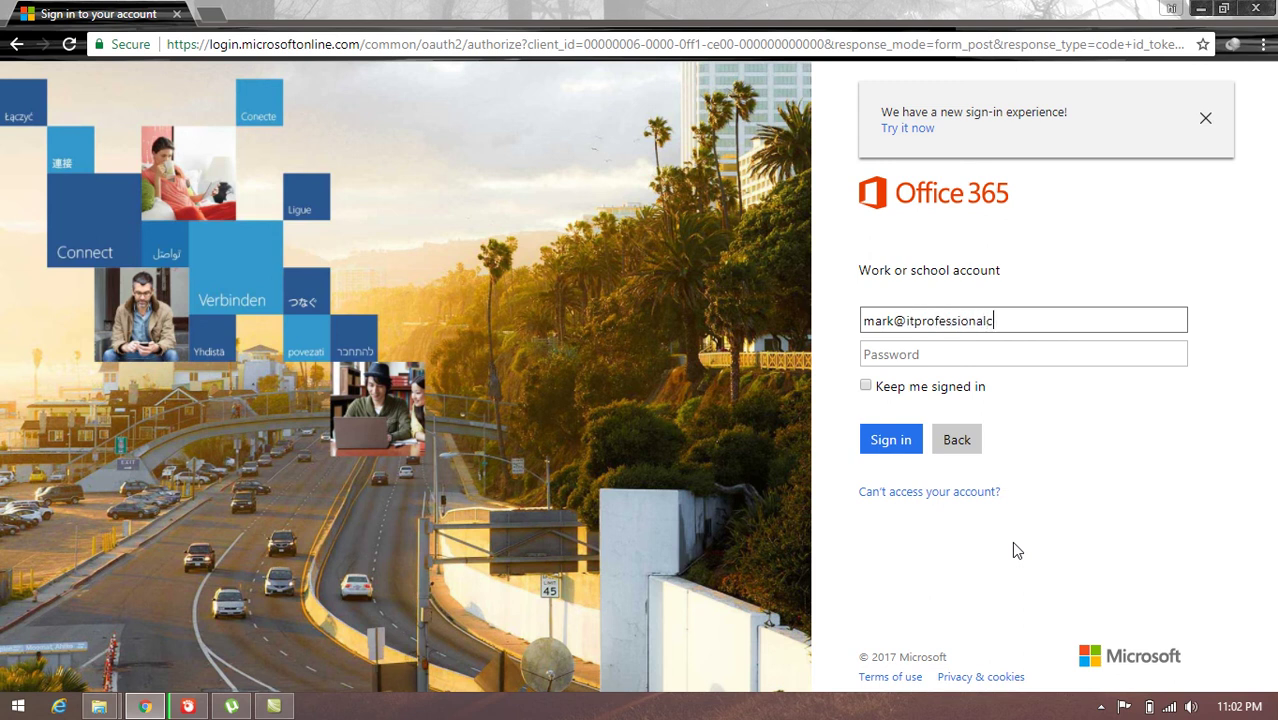
{"action": "key", "text": "Tab"}
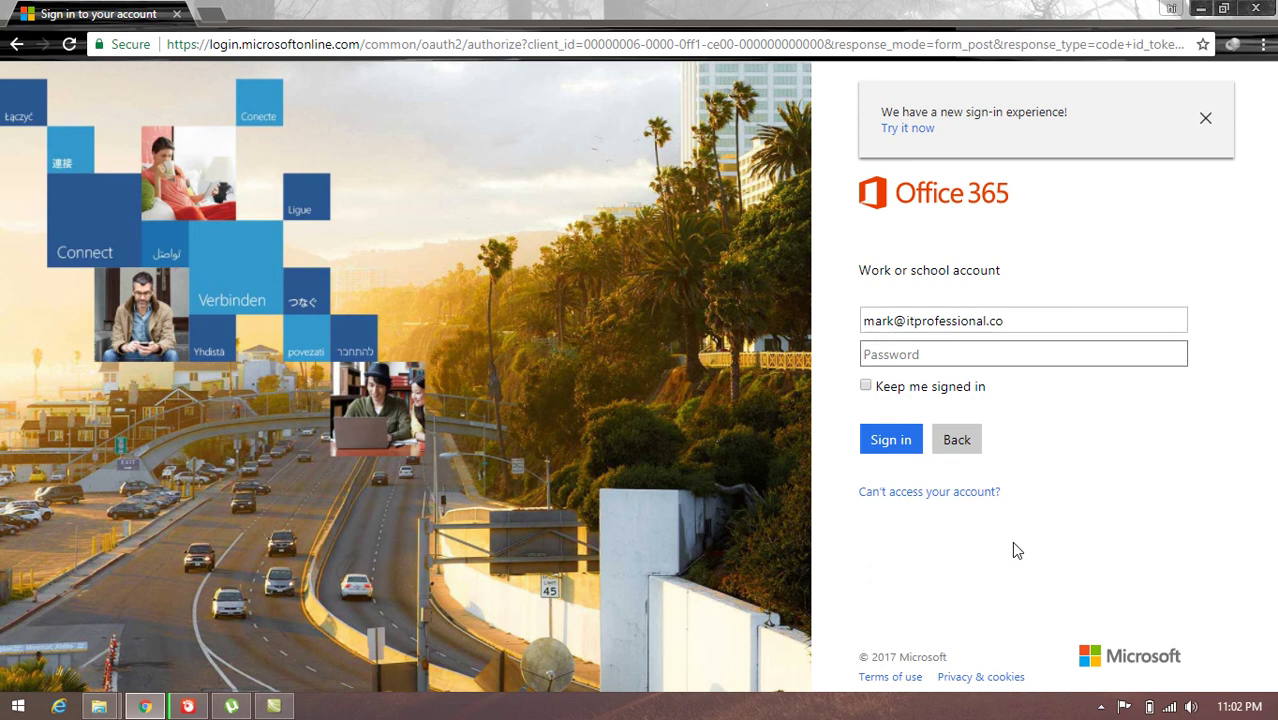
{"action": "type", "text": "••••••••••••••••"}
{"action": "left_click", "coordinate": [898, 443]}
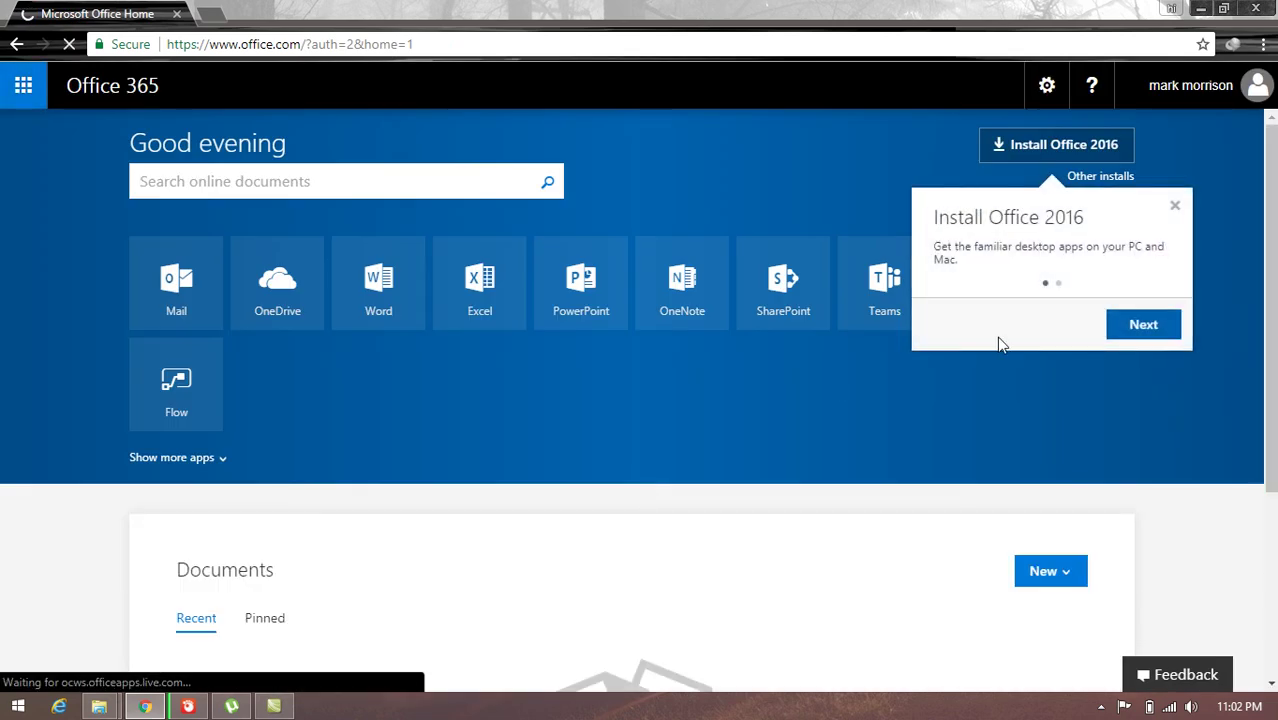
Step: Skip the Install Office and app launcher tips, then open the Mail app
{"action": "left_click", "coordinate": [1138, 333]}
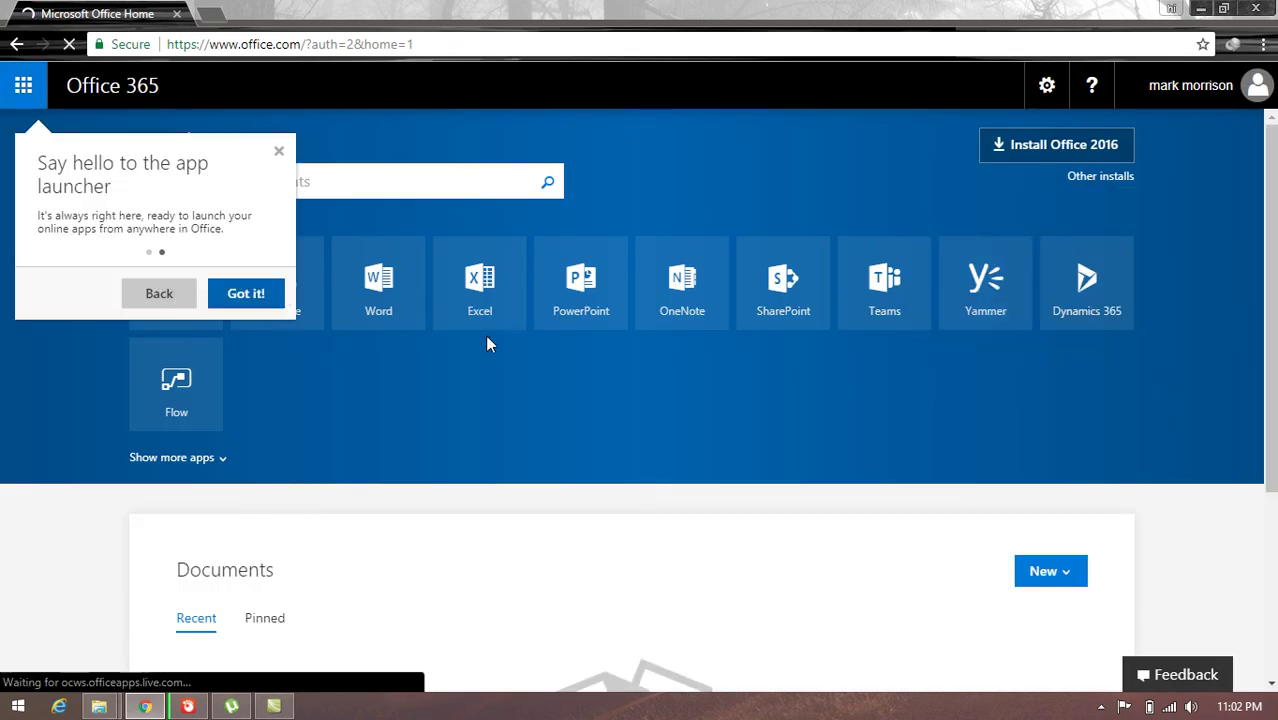
{"action": "left_click", "coordinate": [249, 294]}
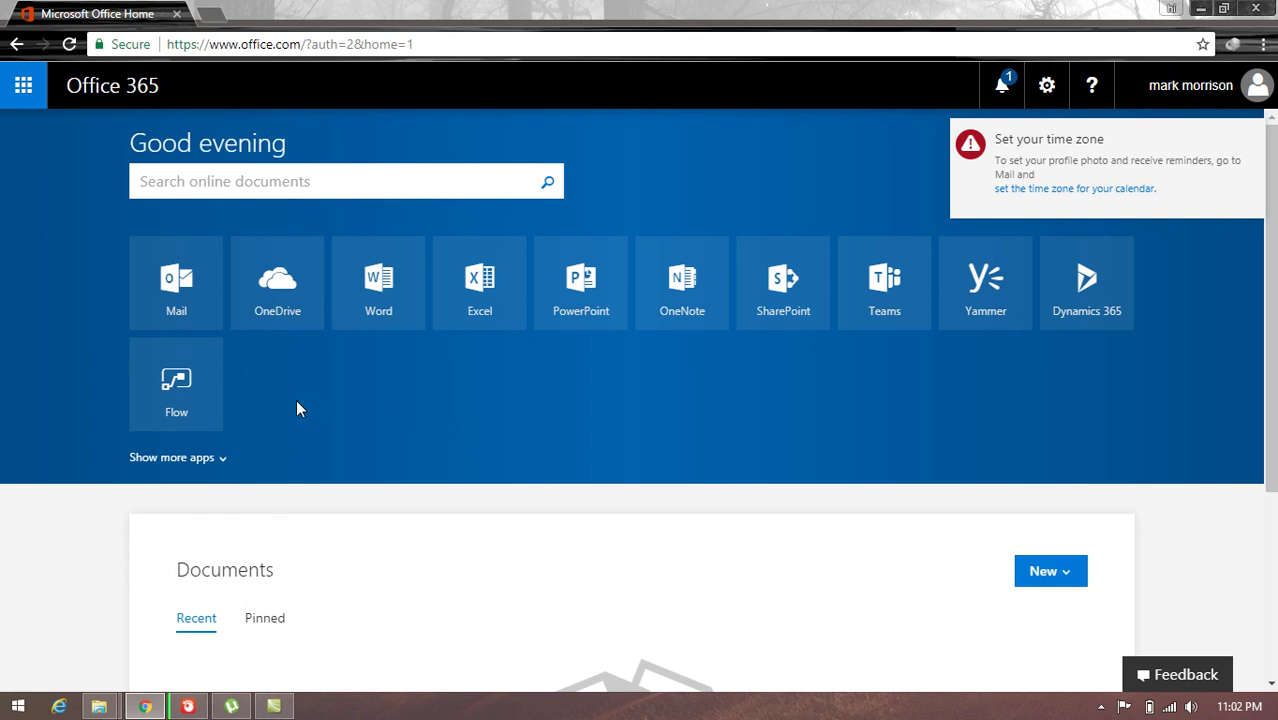
{"action": "left_click", "coordinate": [180, 302]}
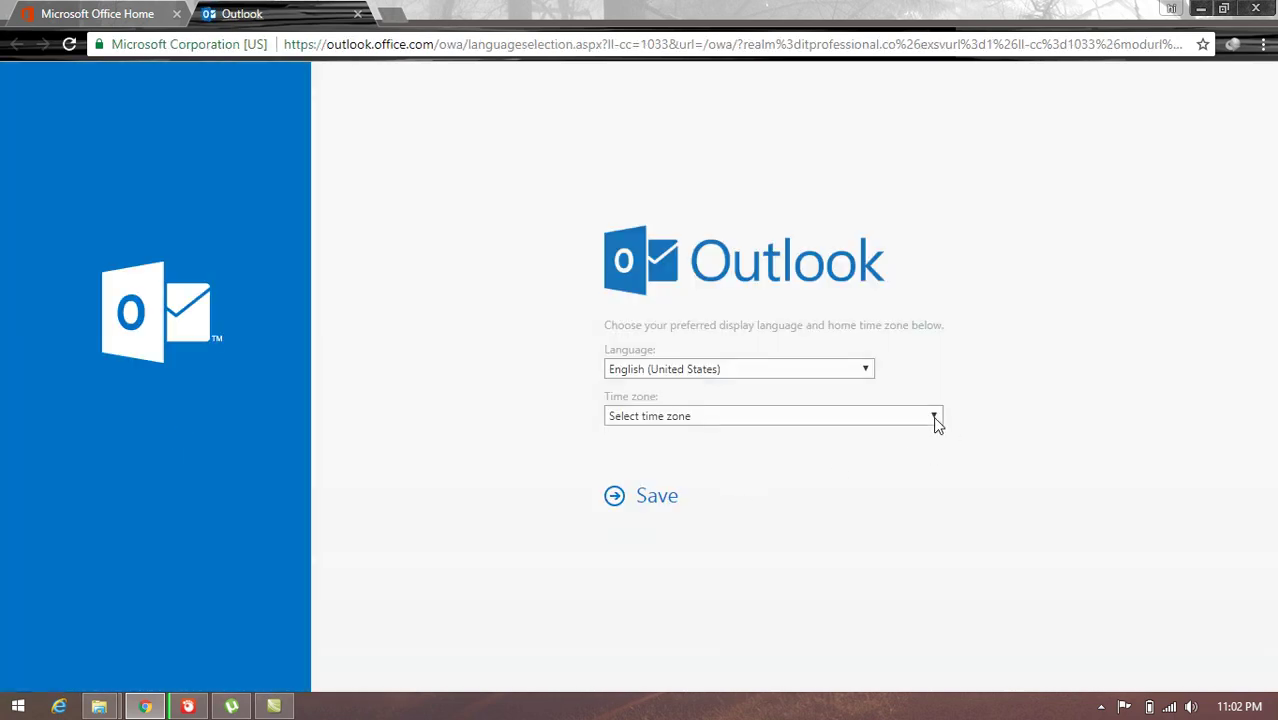
Step: Save the Outlook time zone as (UTC+05:30) Chennai, Kolkata, Mumbai, New Delhi
{"action": "left_click", "coordinate": [934, 416]}
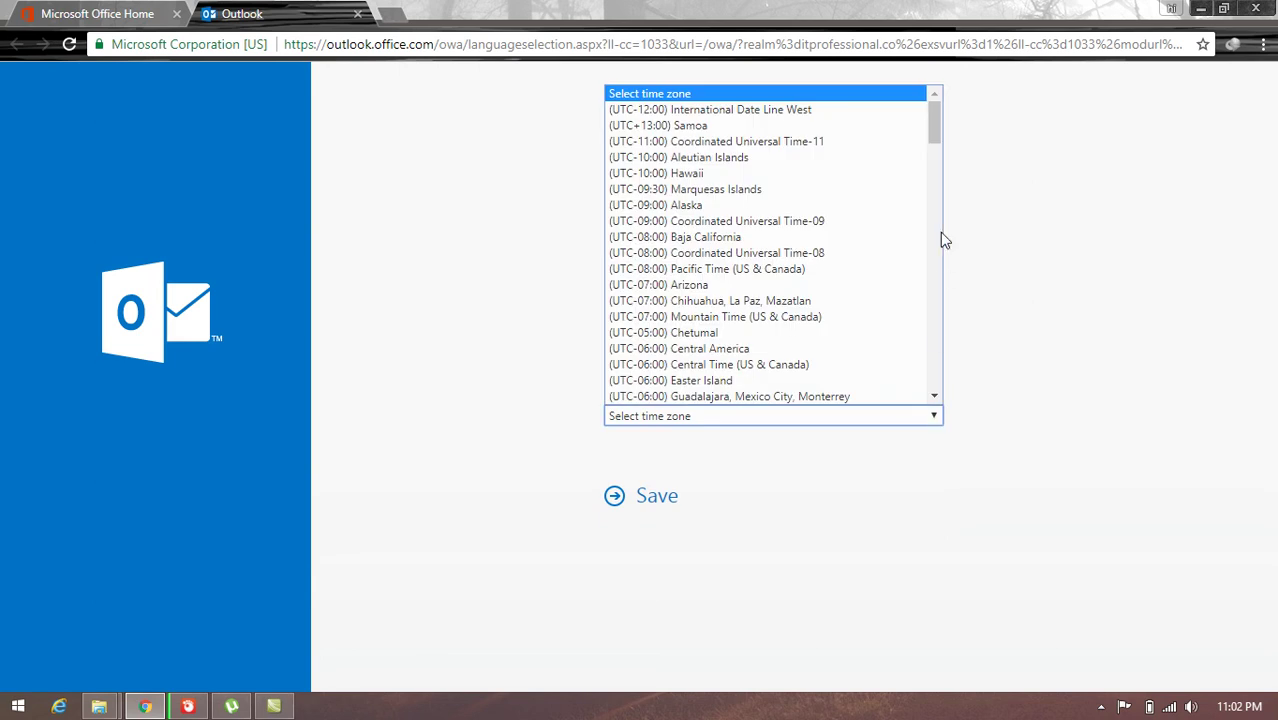
{"action": "scroll", "coordinate": [934, 150], "scroll_direction": "down", "scroll_amount": 6}
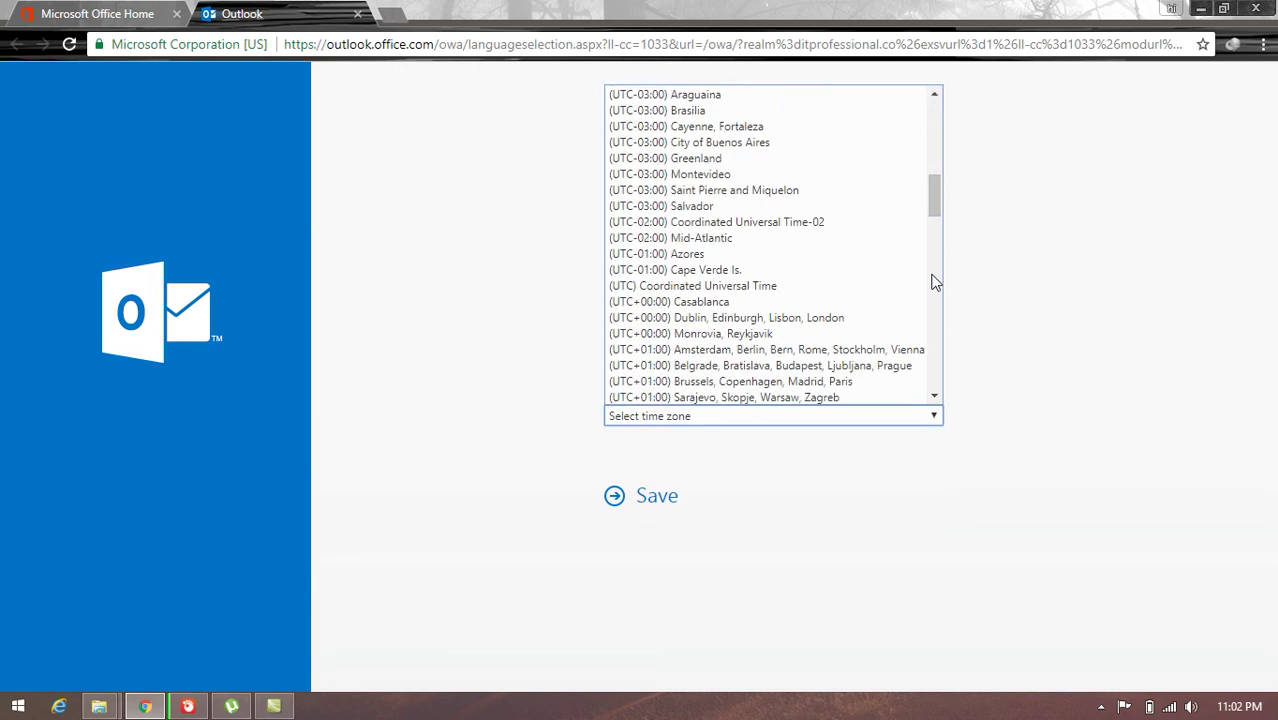
{"action": "left_click_drag", "start_coordinate": [937, 208], "coordinate": [926, 298]}
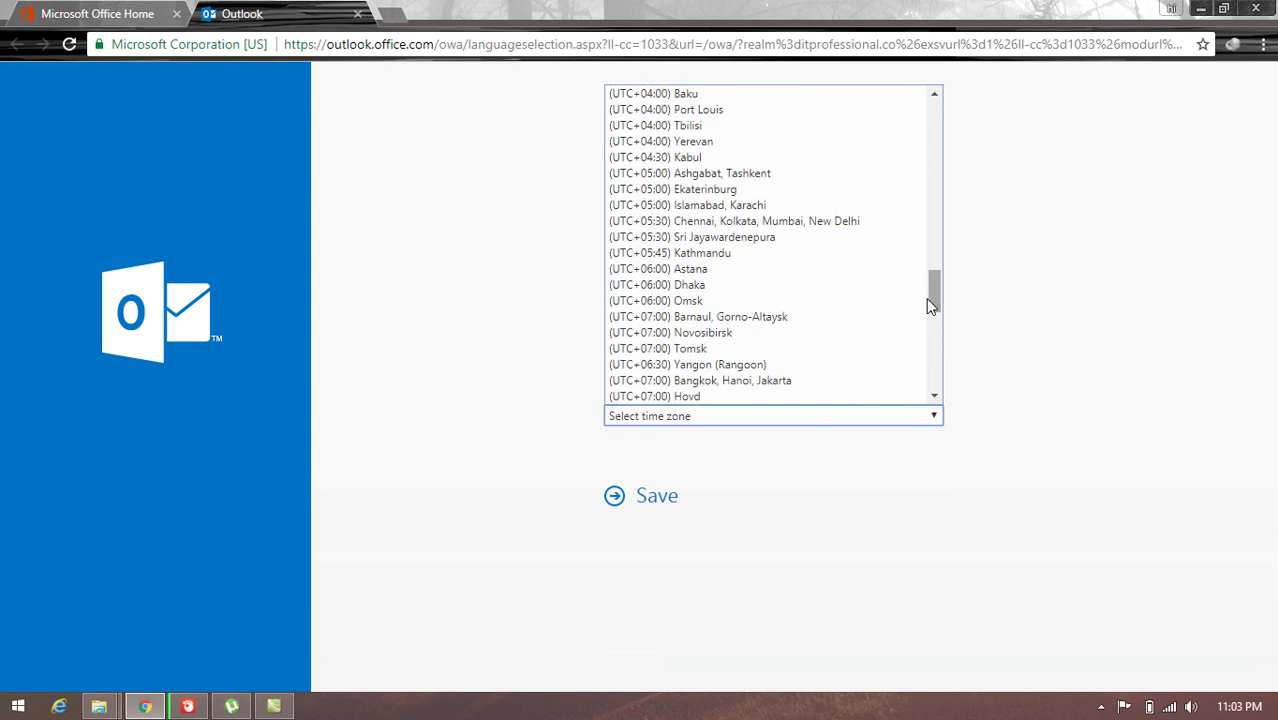
{"action": "left_click", "coordinate": [870, 231]}
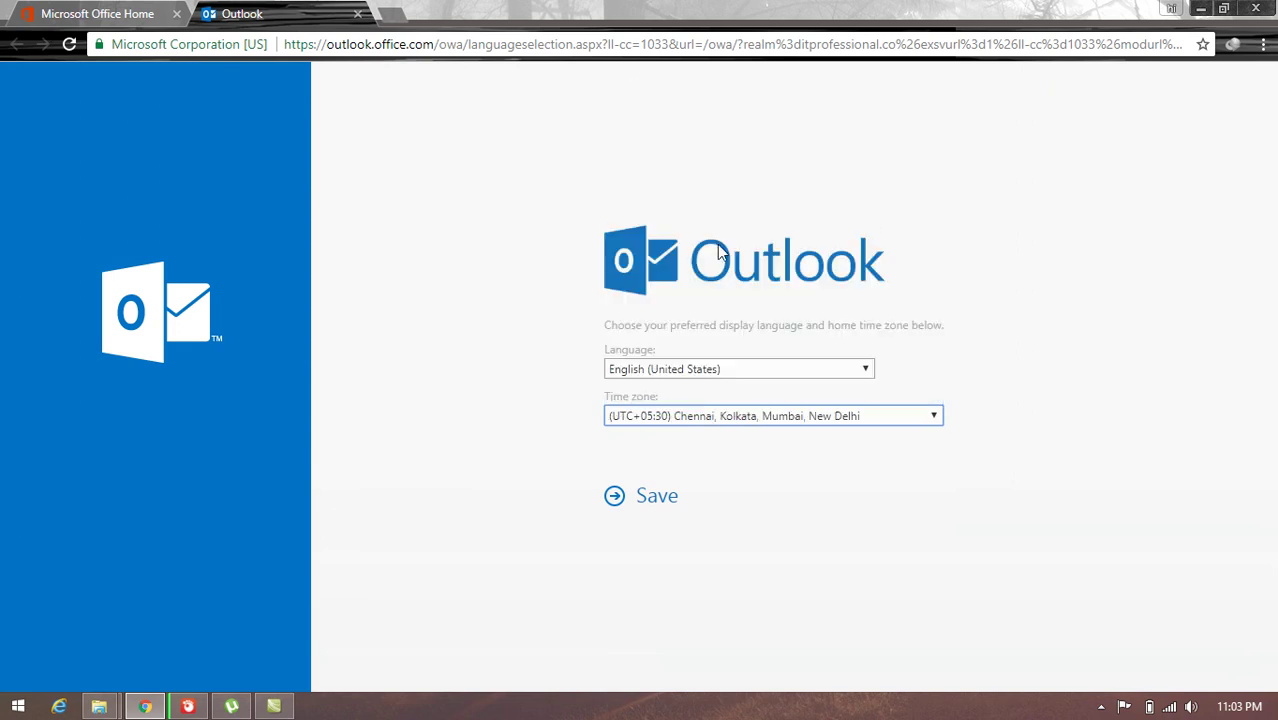
{"action": "left_click", "coordinate": [650, 505]}
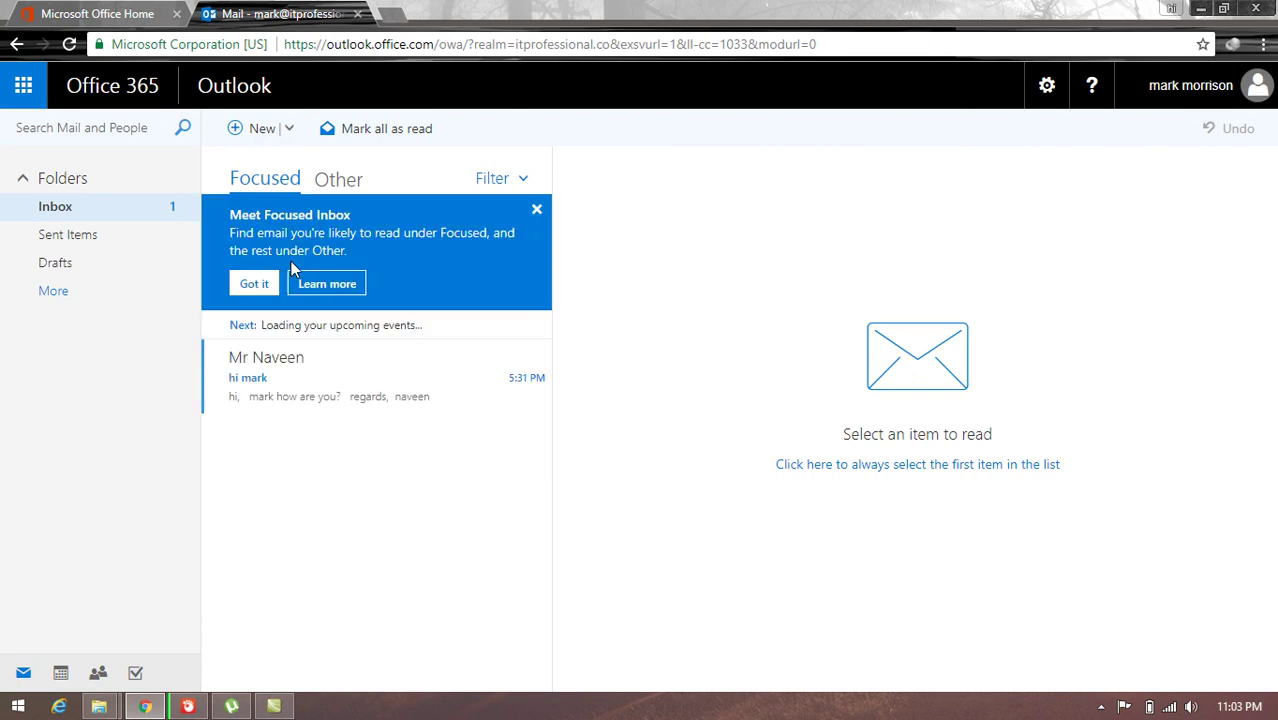
Step: Reply all to 'hi mark' with 'dear sir, i am always fine and what about you. regards,'
{"action": "left_click", "coordinate": [257, 283]}
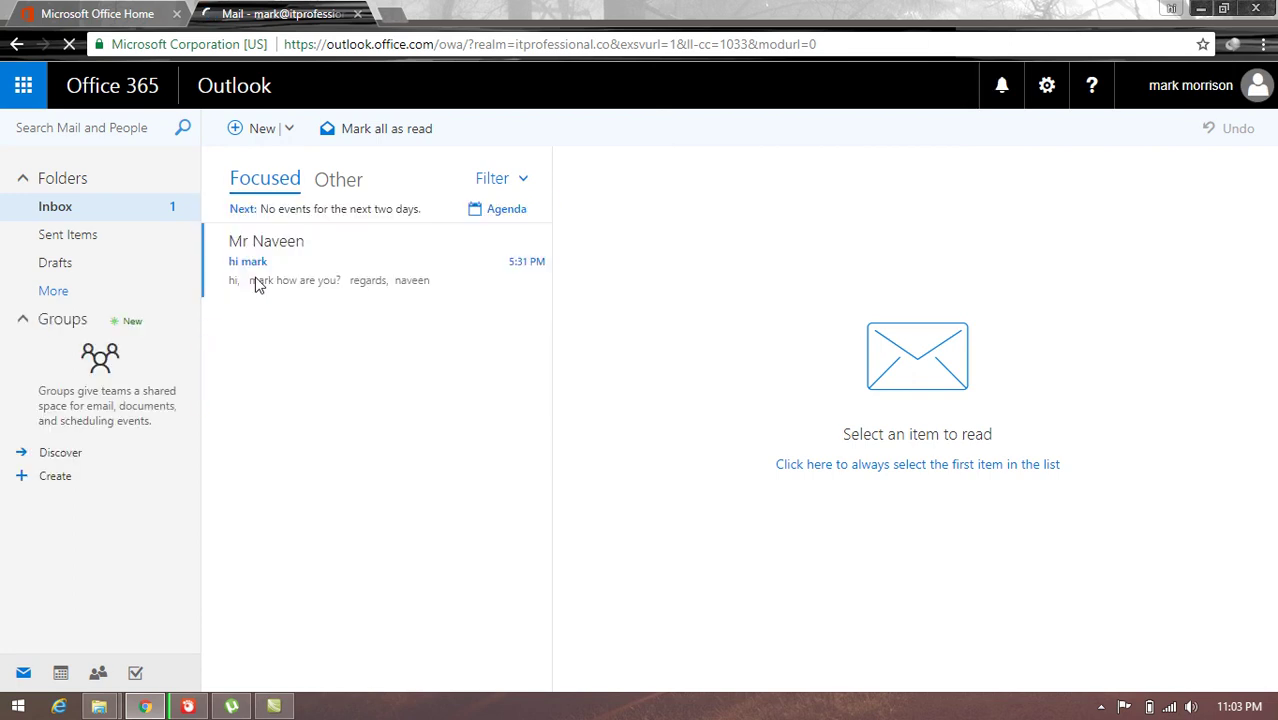
{"action": "left_click", "coordinate": [278, 281]}
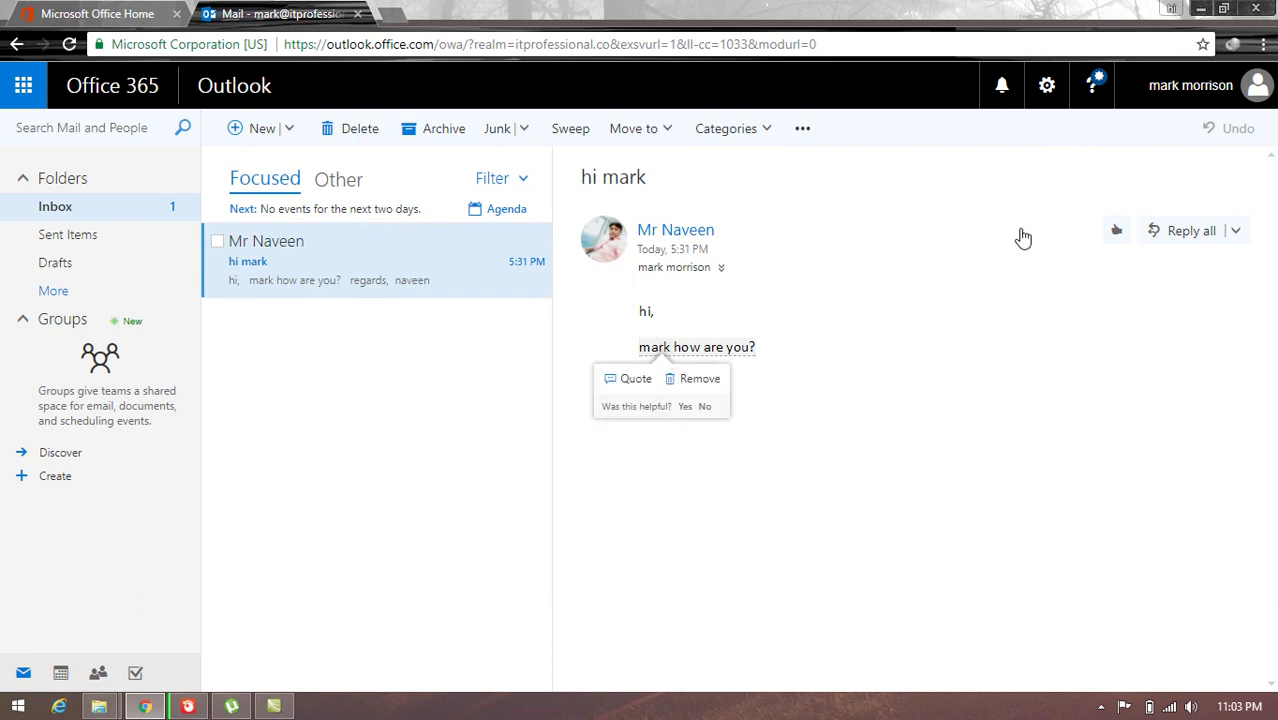
{"action": "left_click", "coordinate": [1170, 240]}
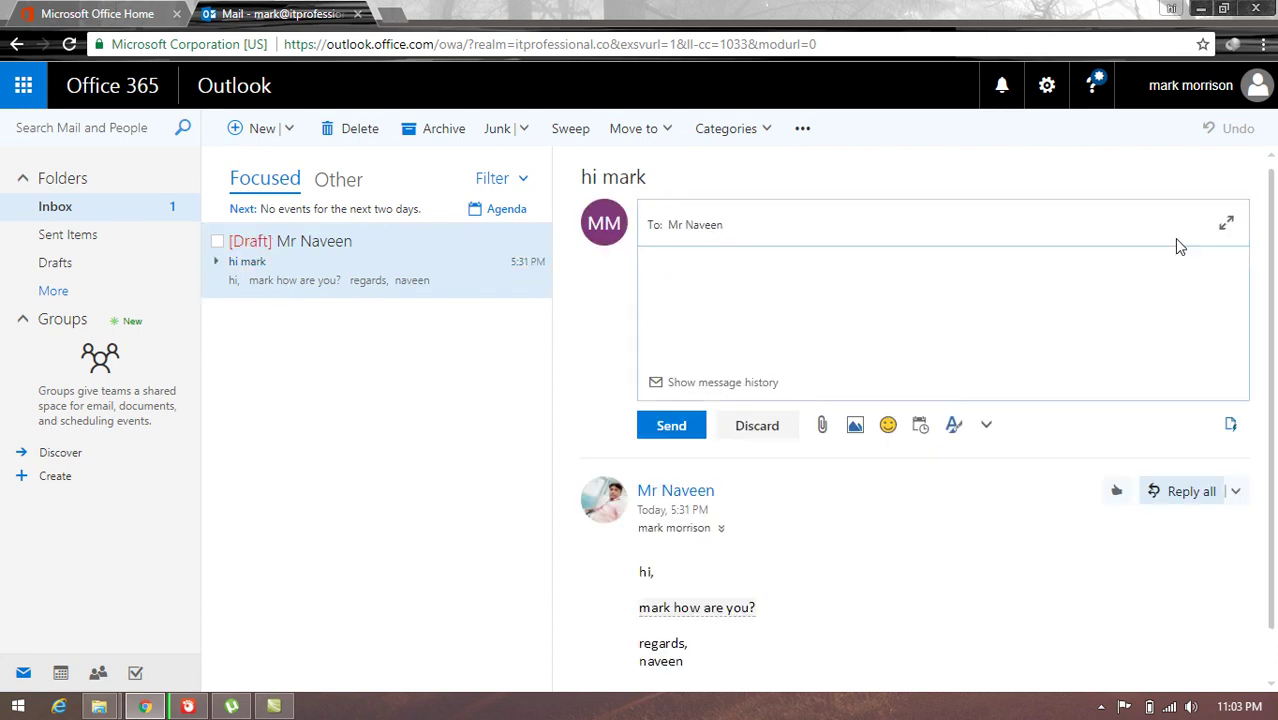
{"action": "type", "text": "dea"}
{"action": "type", "text": "r sir,  i am al"}
{"action": "type", "text": "rways fine and "}
{"action": "type", "text": "what about you"}
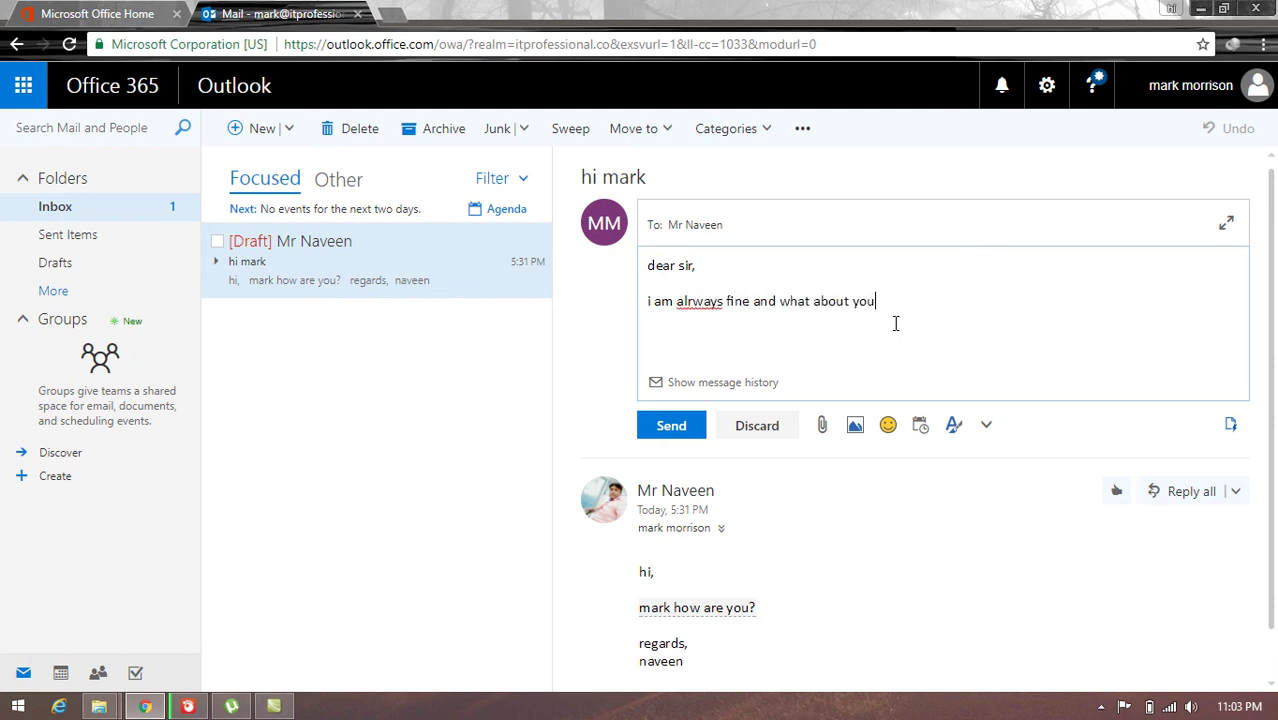
{"action": "type", "text": ".  regards"}
{"action": "type", "text": ","}
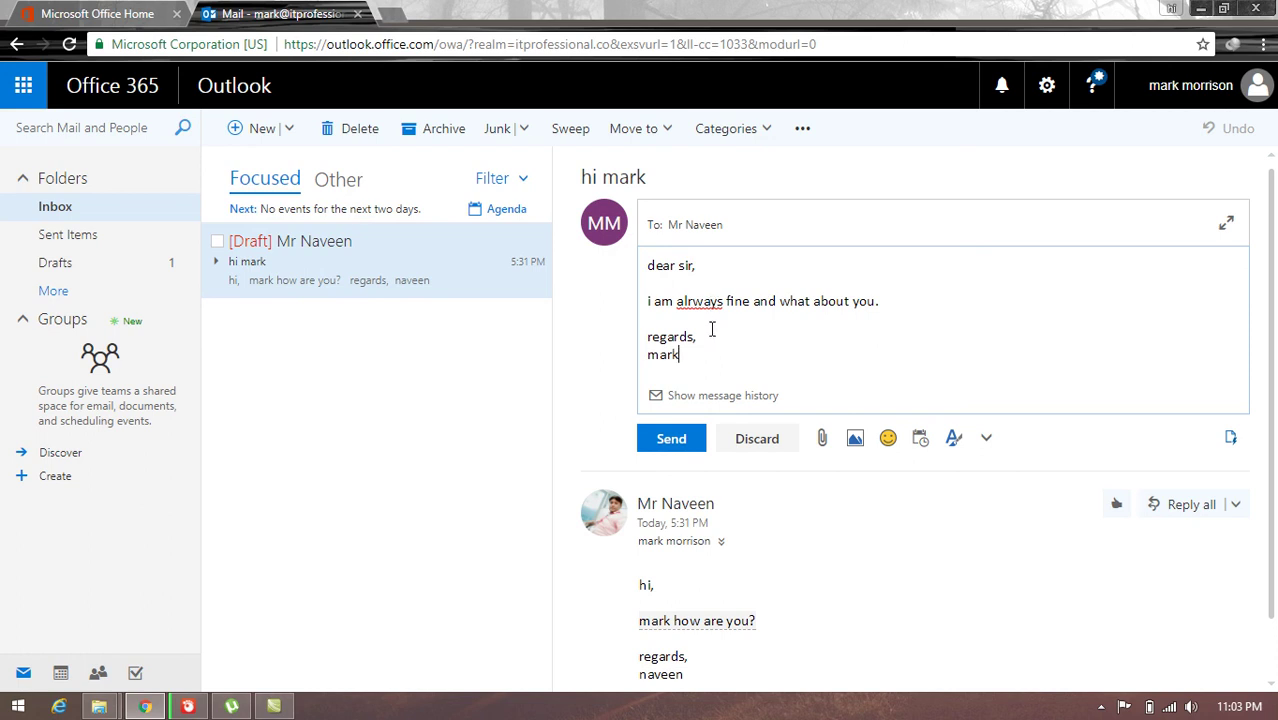
{"action": "left_click", "coordinate": [694, 306]}
{"action": "key", "text": "BackSpace"}
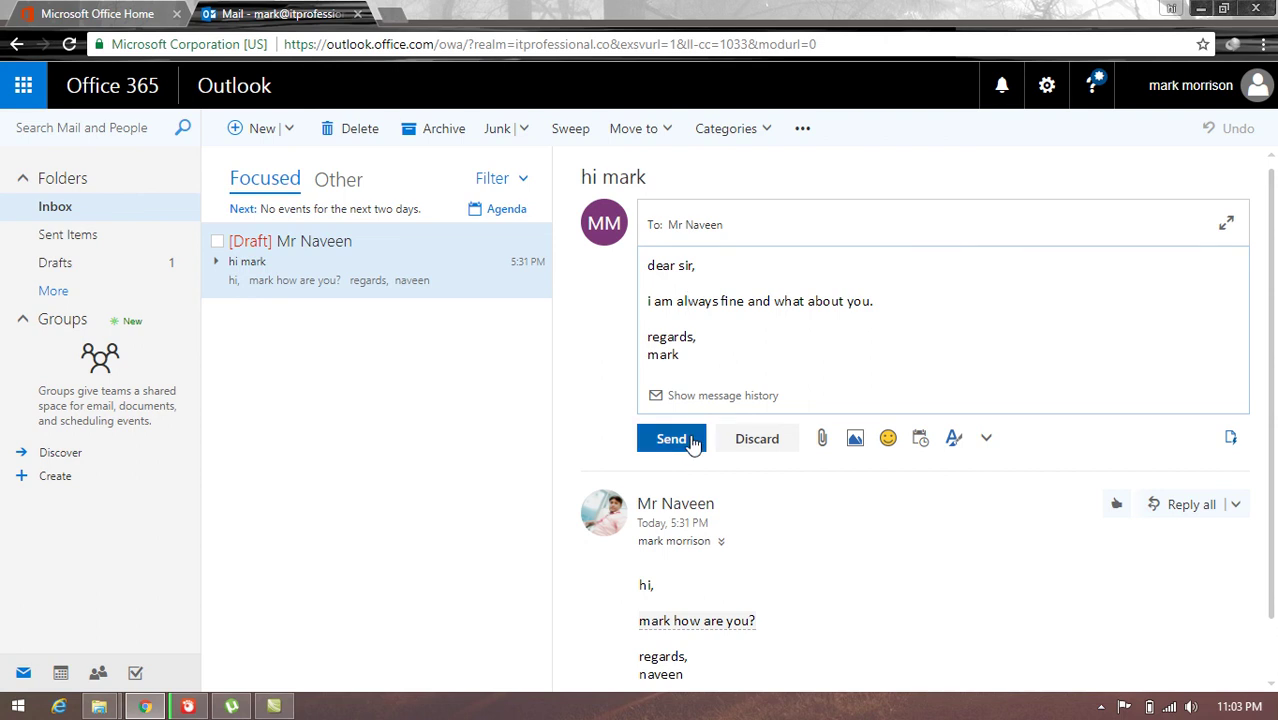
{"action": "left_click", "coordinate": [680, 441]}
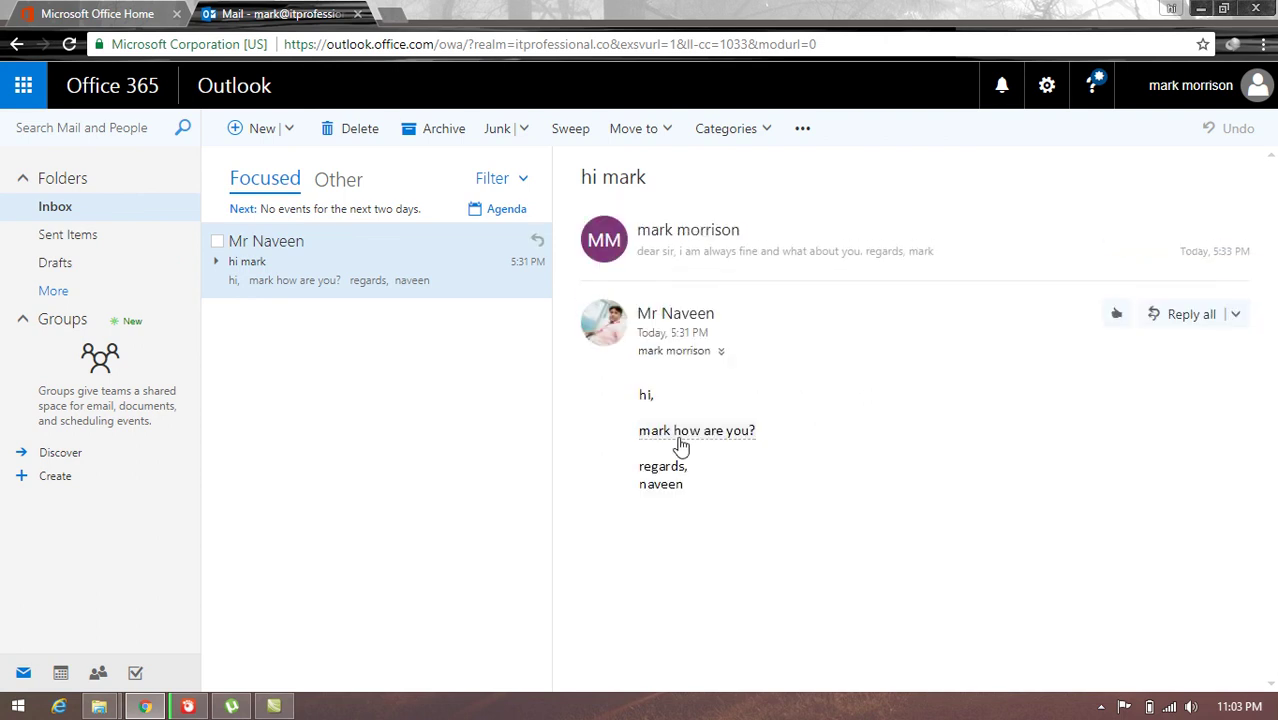
Step: Sign out of the new user's account and close the browser
{"action": "left_click", "coordinate": [1252, 92]}
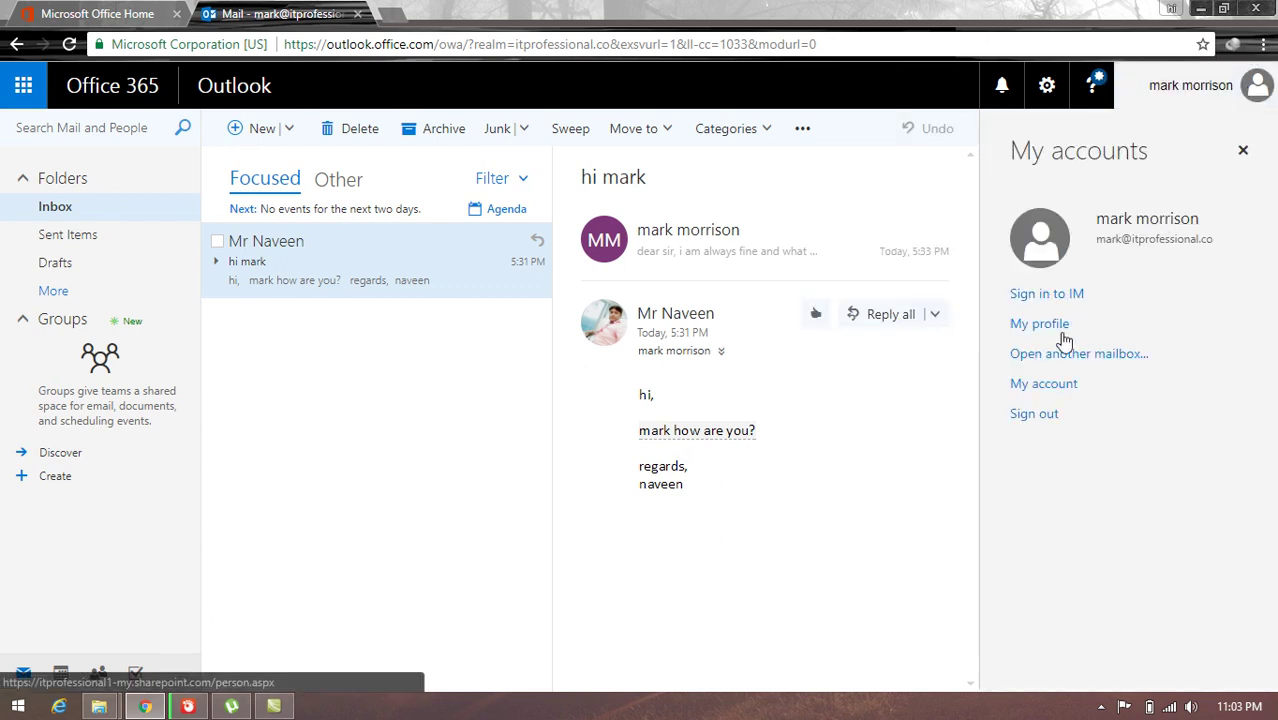
{"action": "left_click", "coordinate": [1034, 414]}
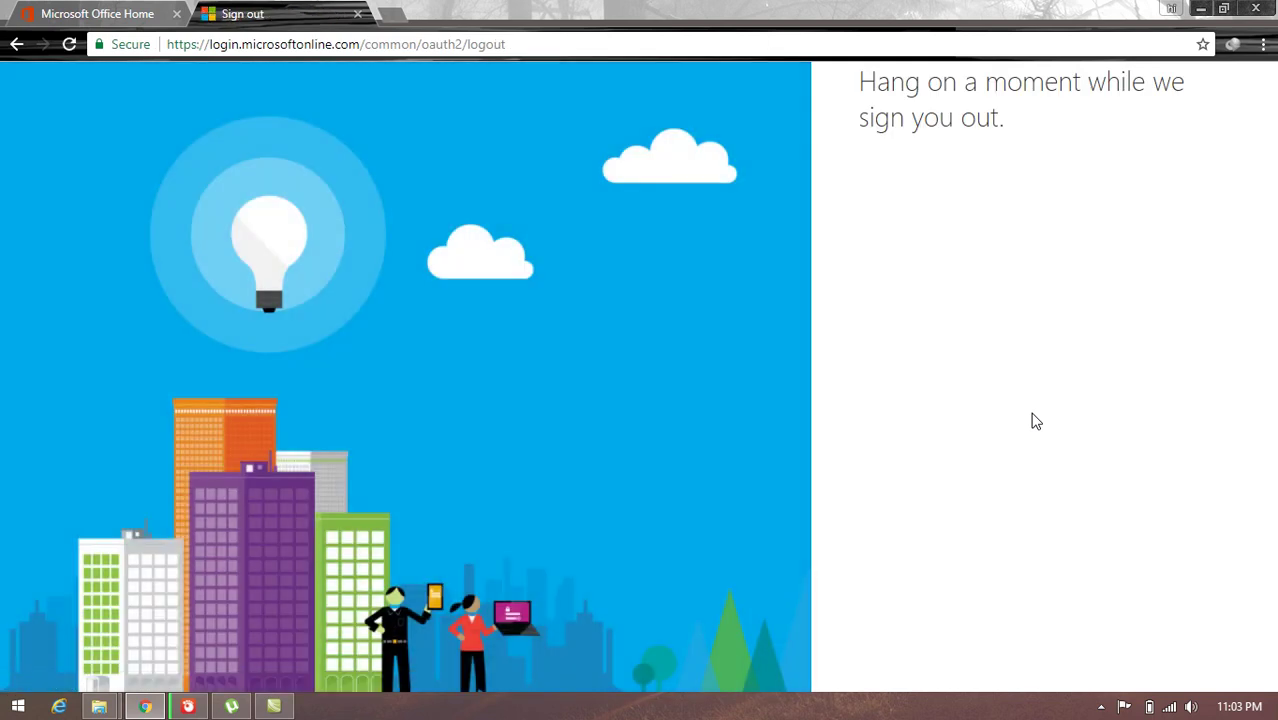
{"action": "left_click", "coordinate": [1255, 9]}
Step: In a new browser window, sign in to portal.office365.com with the administrator account
{"action": "left_click", "coordinate": [142, 706]}
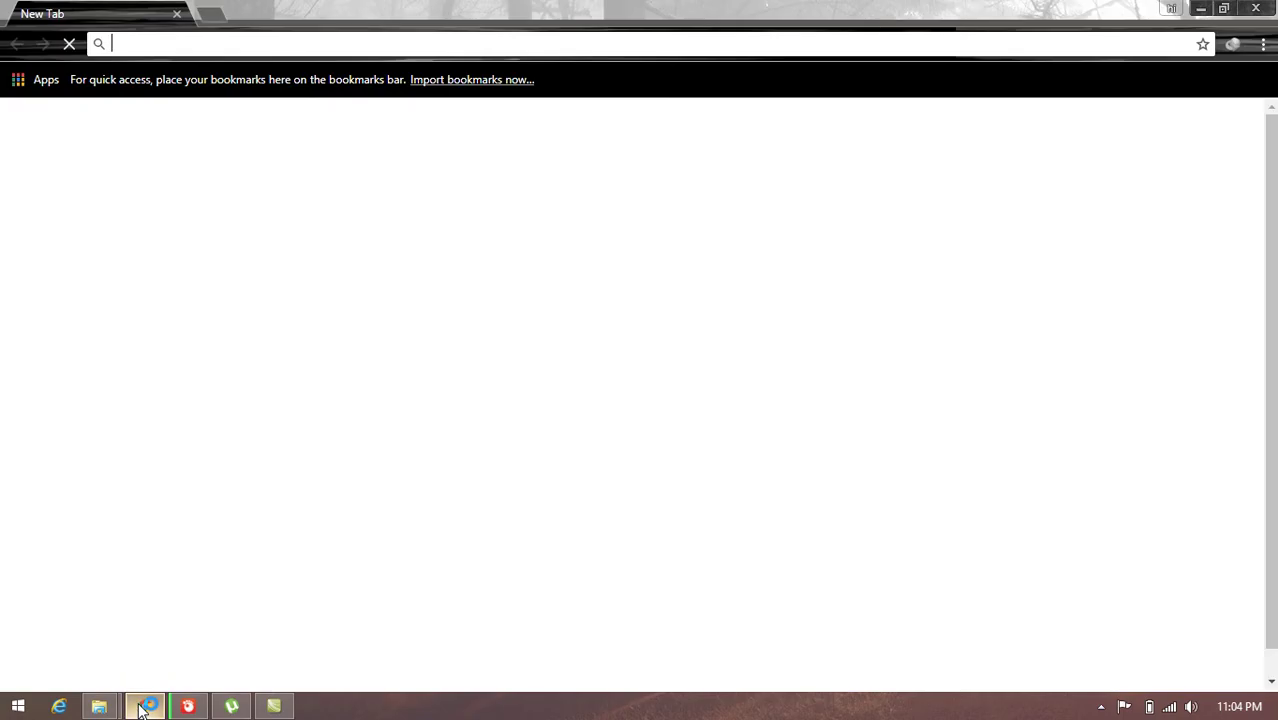
{"action": "type", "text": "por"}
{"action": "key", "text": "Return"}
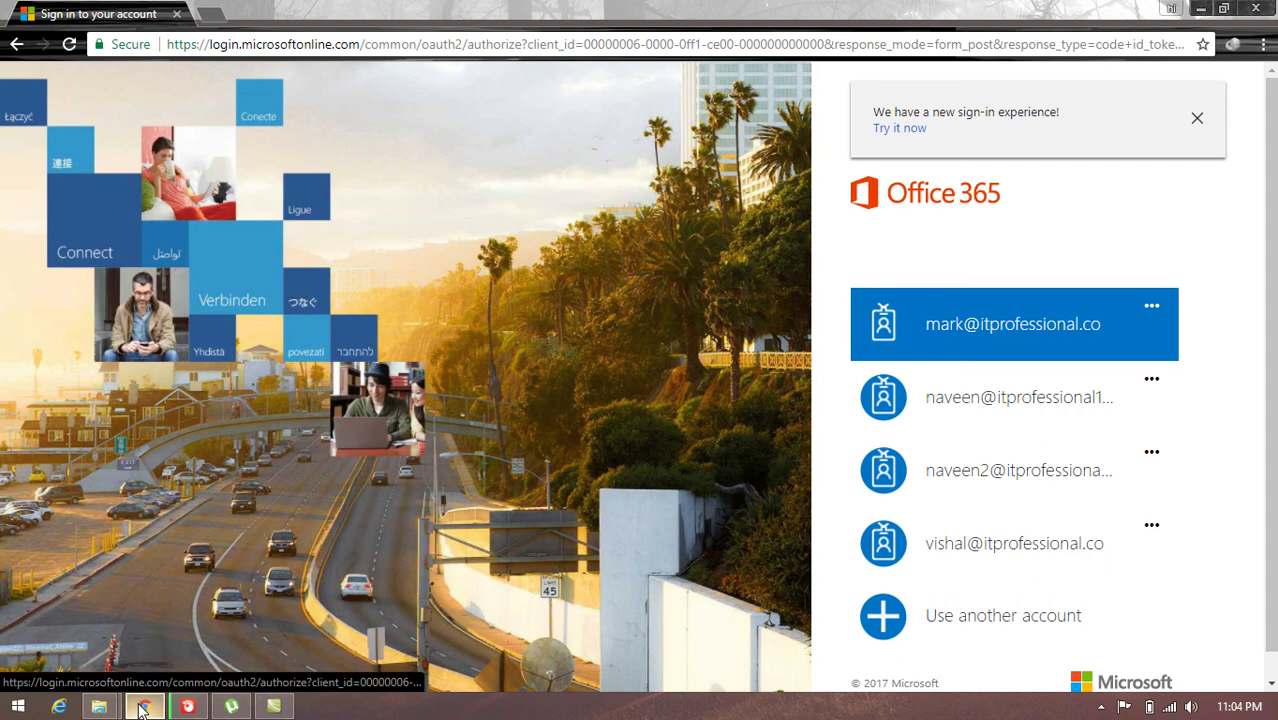
{"action": "left_click", "coordinate": [995, 395]}
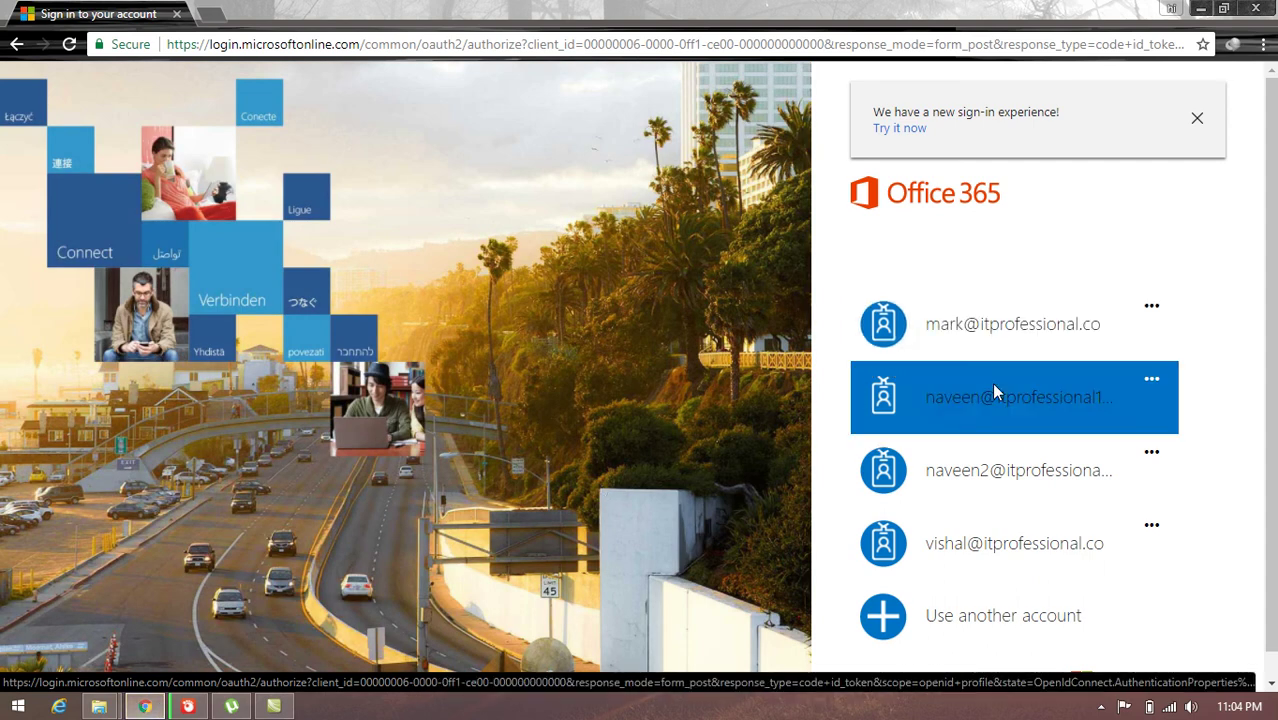
{"action": "type", "text": "•"}
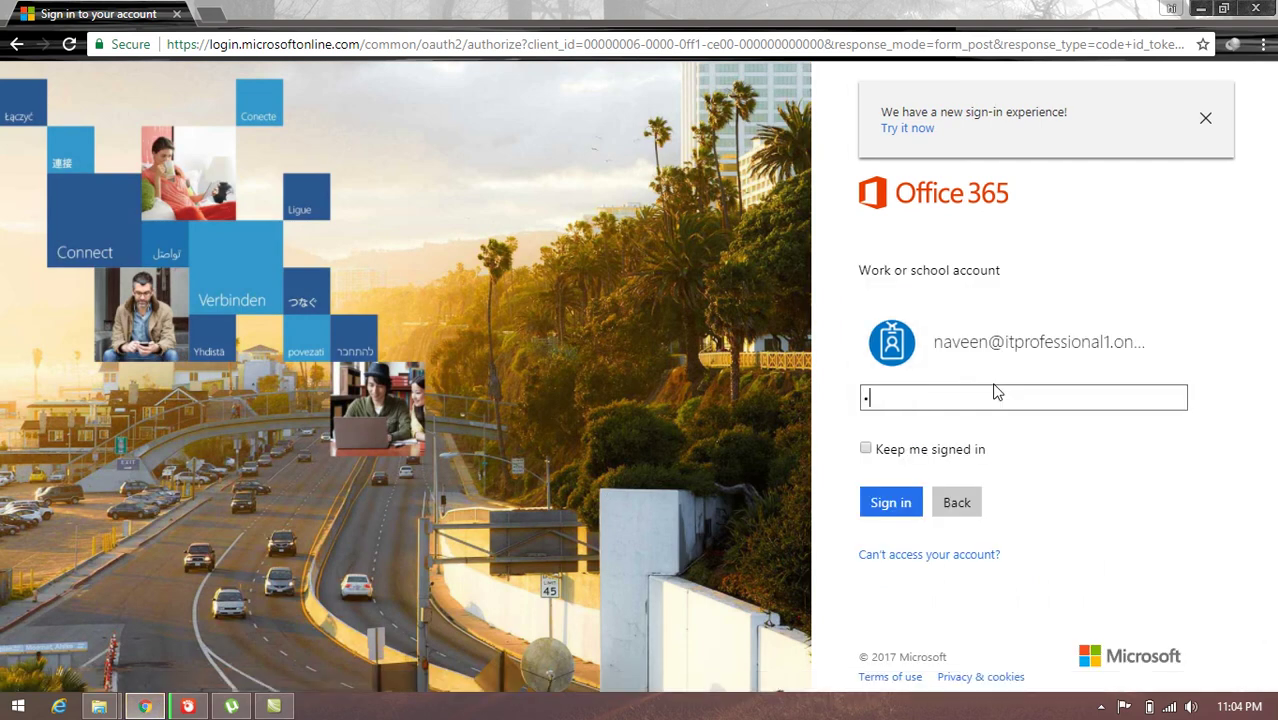
{"action": "type", "text": "•••••••••••••••"}
{"action": "key", "text": "Return"}
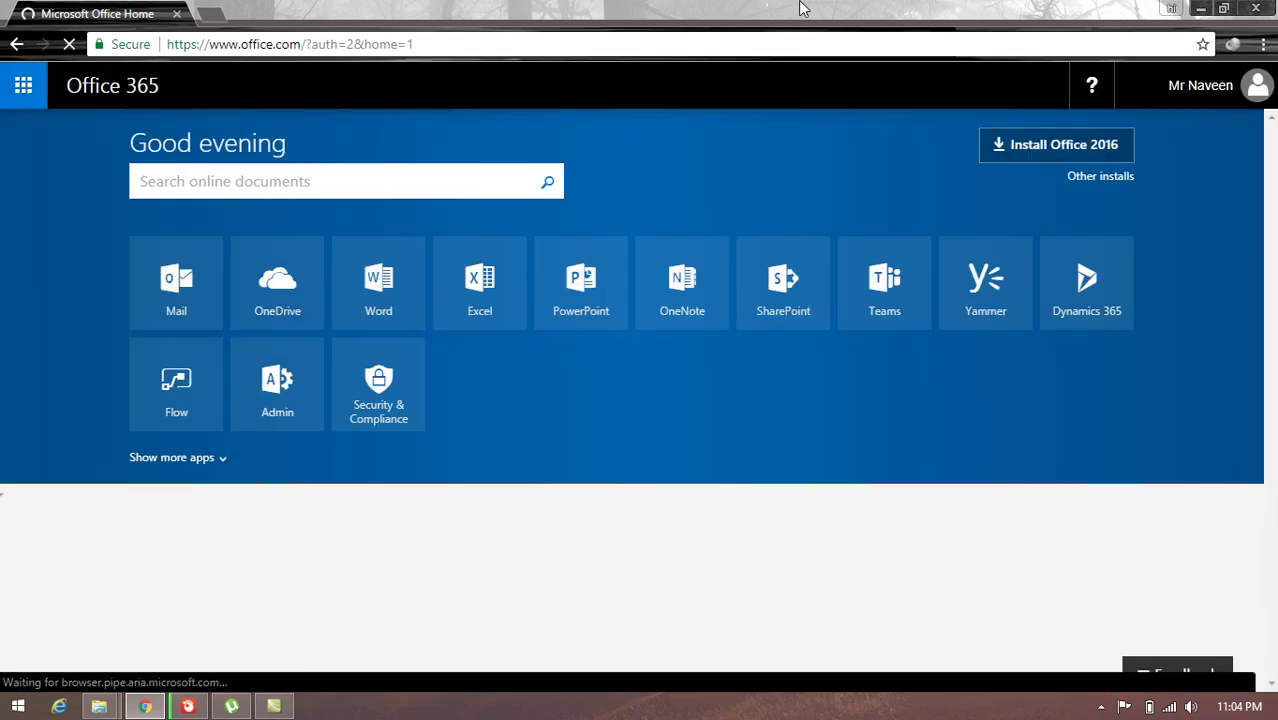
Step: Read the new user's reply to 'hi mark' in the admin's mailbox, then sign out
{"action": "left_click", "coordinate": [158, 280]}
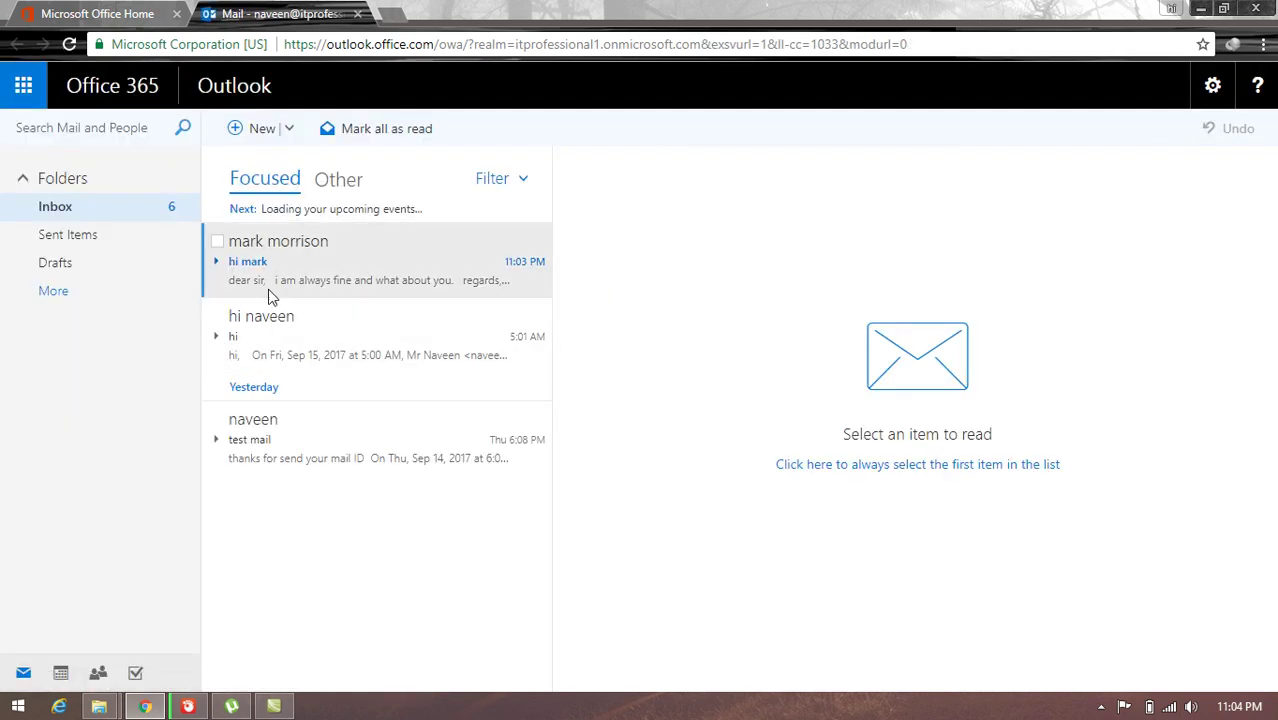
{"action": "left_click", "coordinate": [262, 279]}
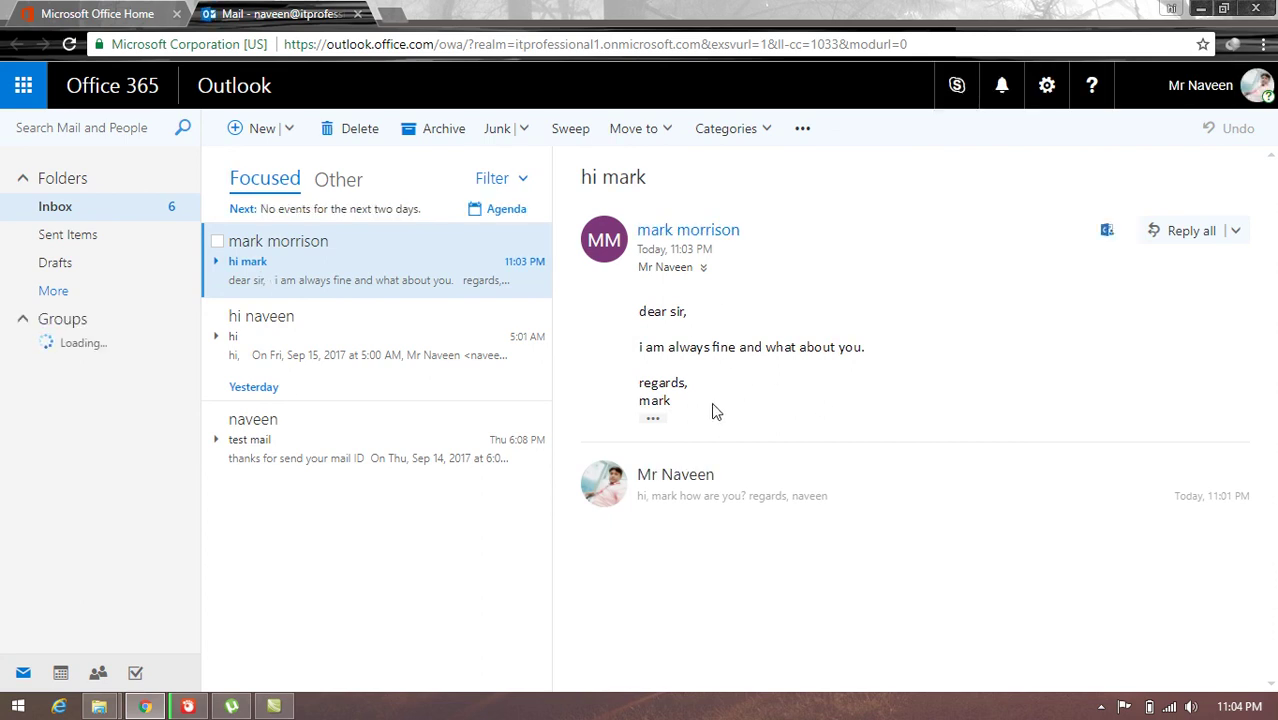
{"action": "left_click", "coordinate": [1252, 90]}
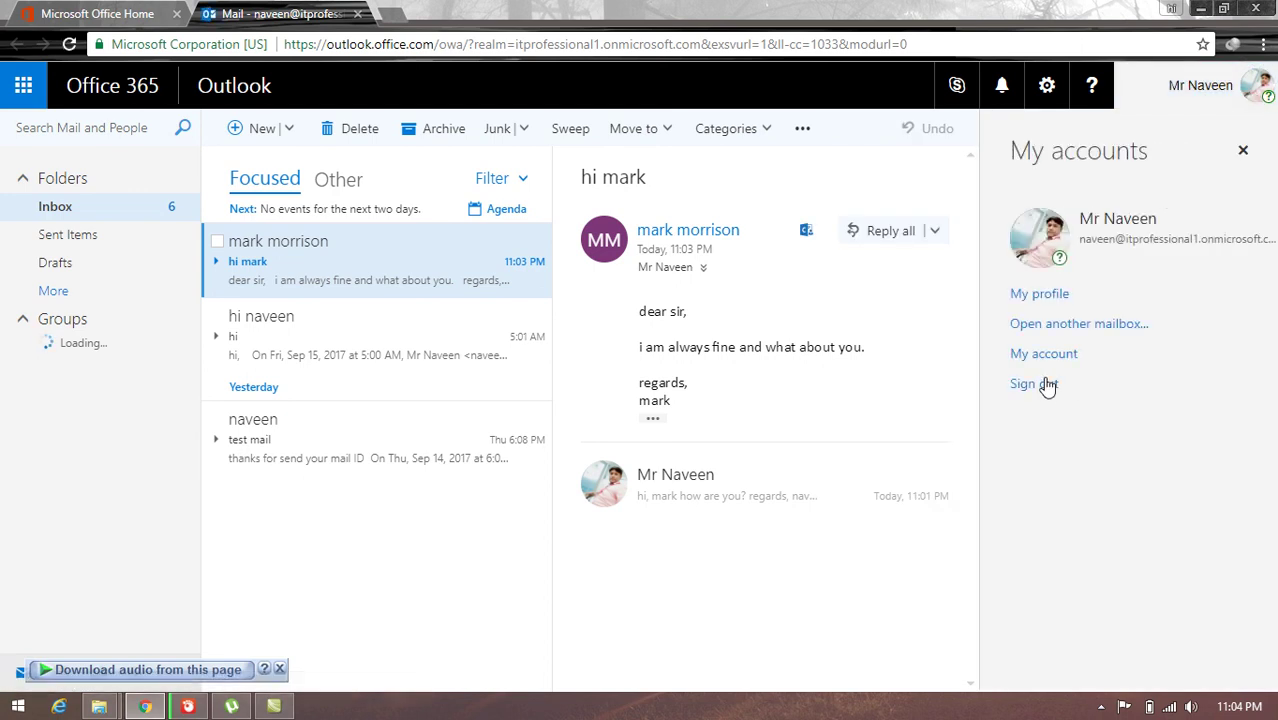
{"action": "left_click", "coordinate": [1044, 380]}
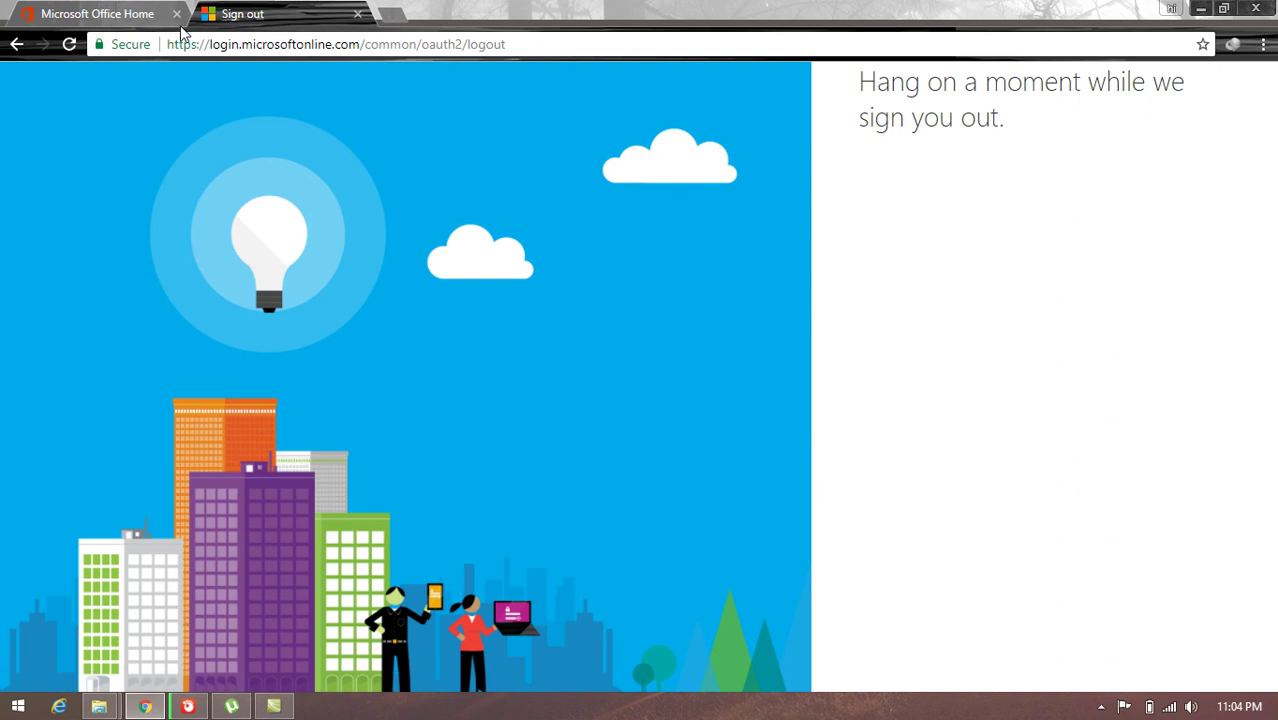
{"action": "left_click", "coordinate": [1253, 8]}
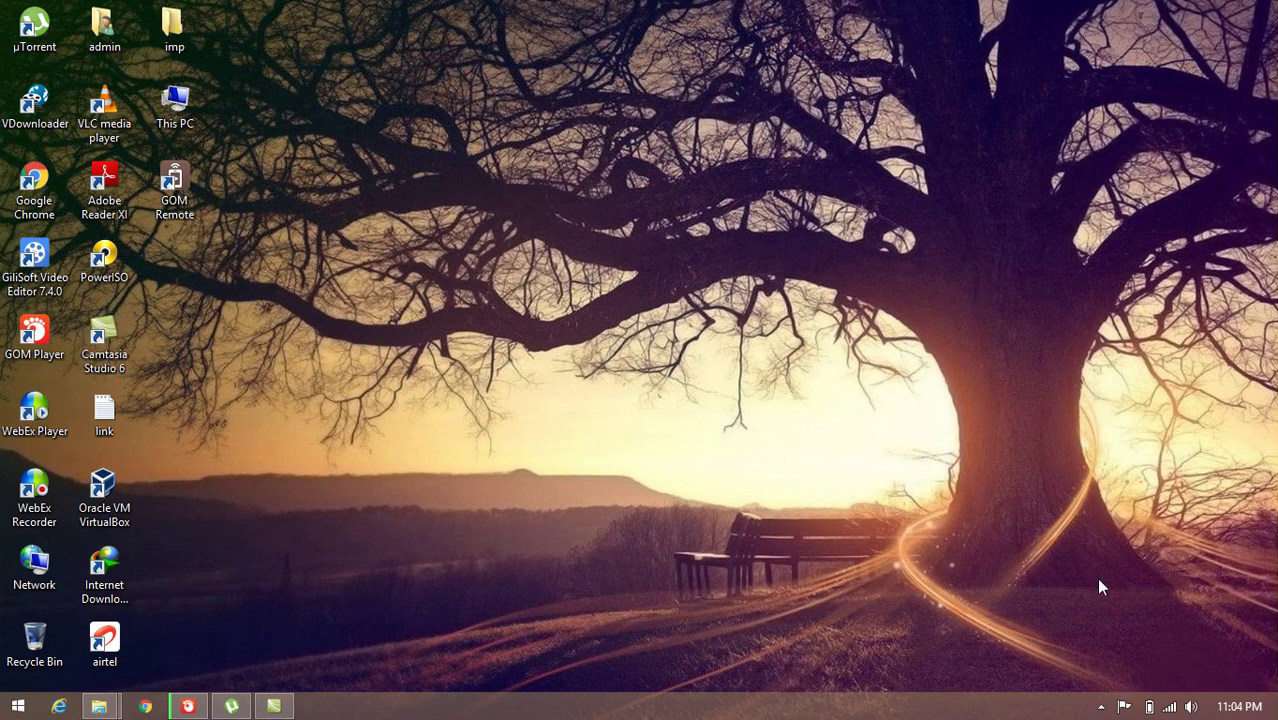
Step: Open the screen recorder's tray menu from the hidden taskbar icons
{"action": "left_click", "coordinate": [1101, 706]}
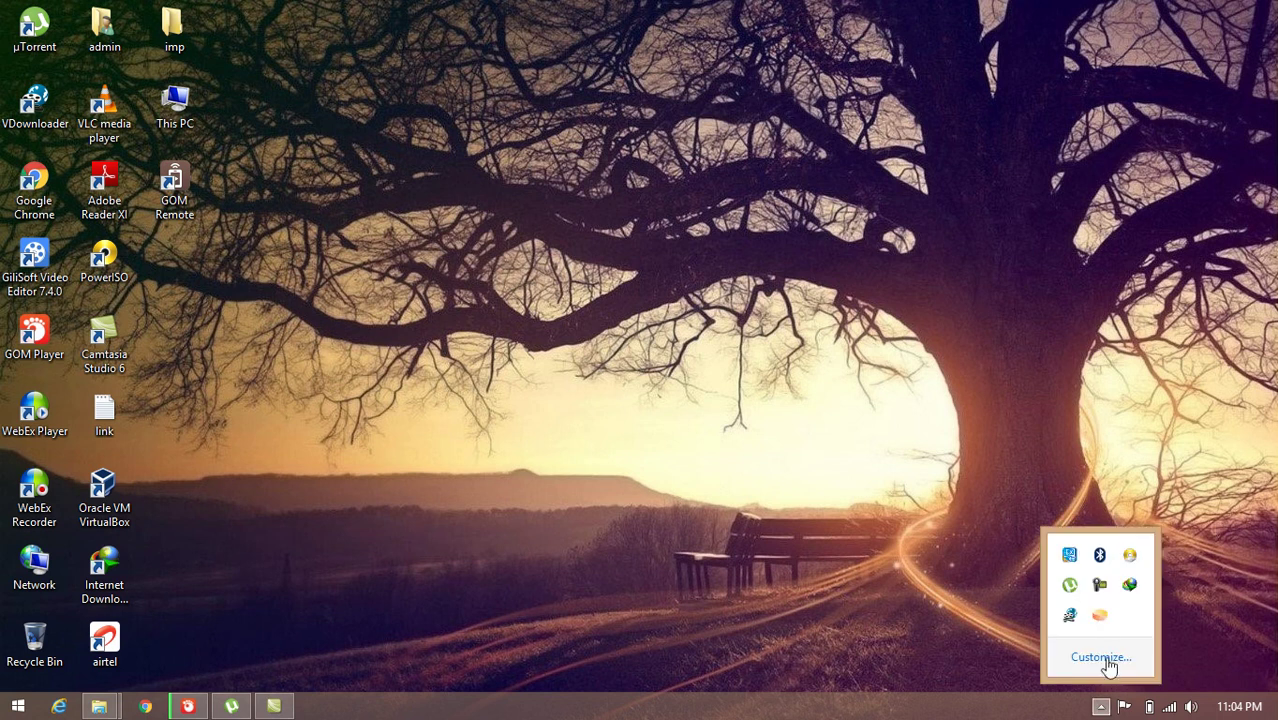
{"action": "right_click", "coordinate": [1102, 587]}
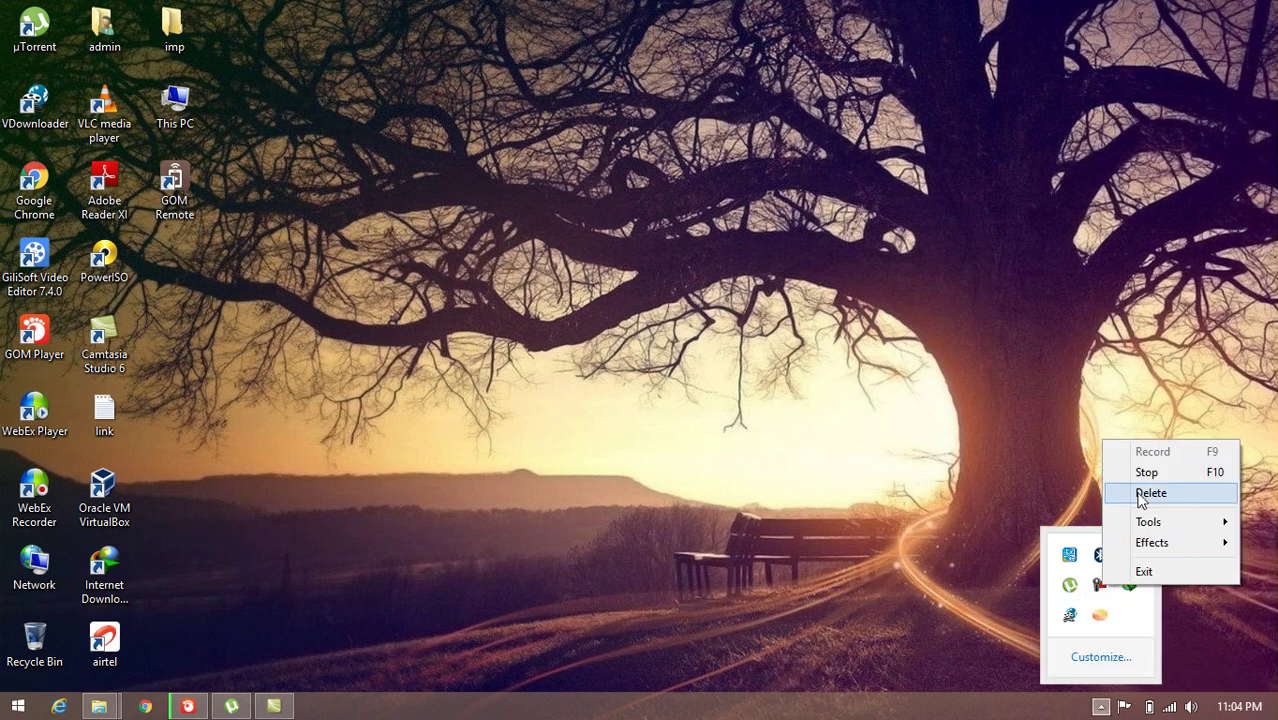